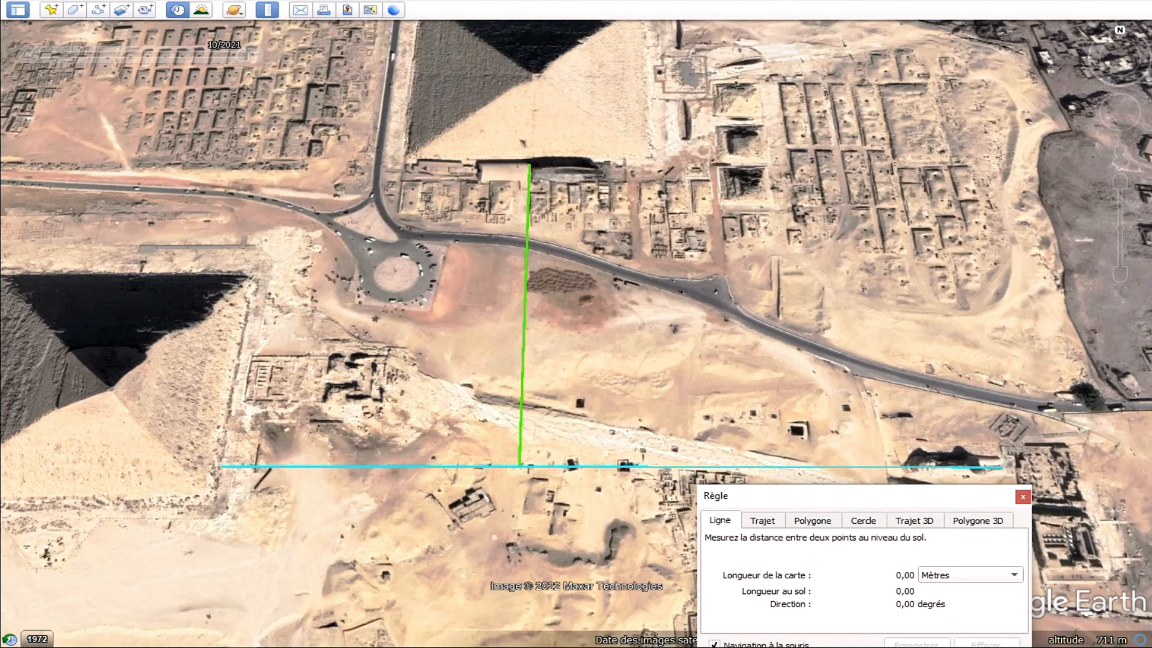
Measure the line from the midpoint of the Great Pyramid's south side down the green line to the cyan east-west line
left_click_drag(528, 168, 521, 408)
scroll(522, 317, "up", 3)
left_click(497, 540)
left_click_drag(547, 626, 543, 177)
left_click_drag(532, 467, 527, 62)
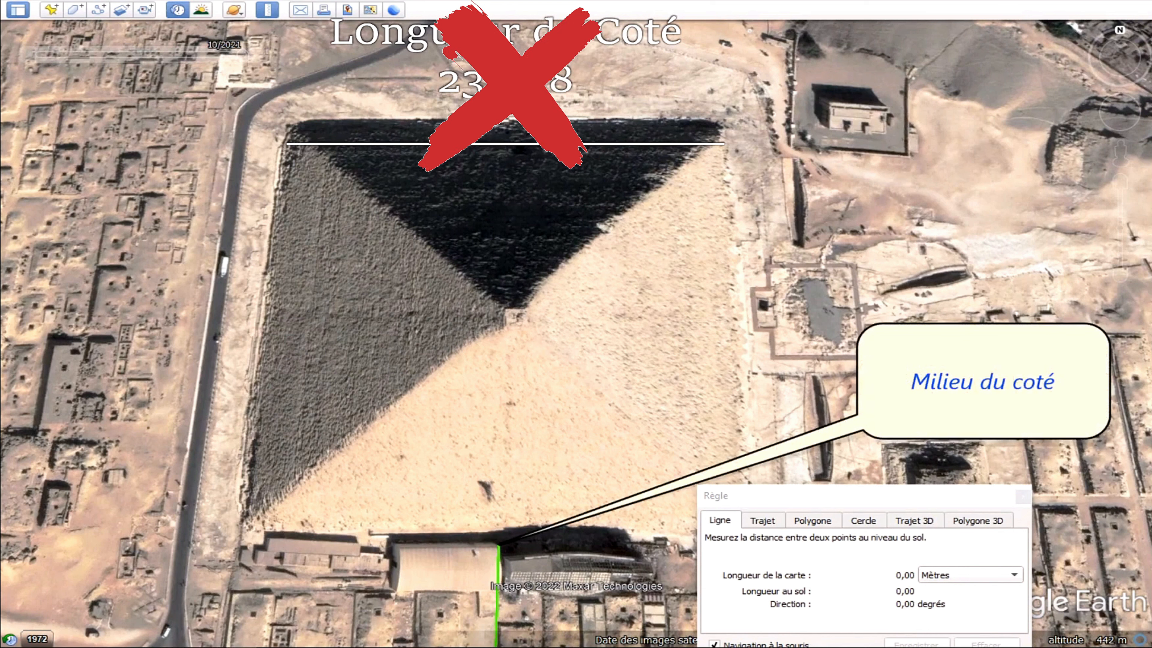
left_click(499, 546)
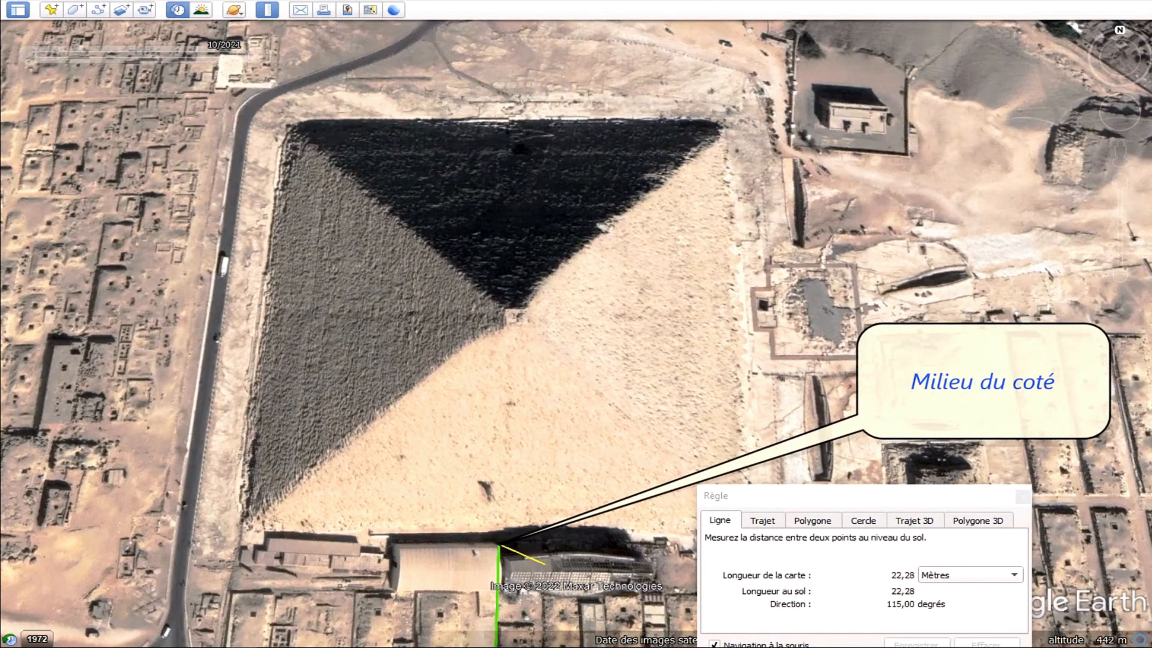
left_click_drag(548, 568, 544, 303)
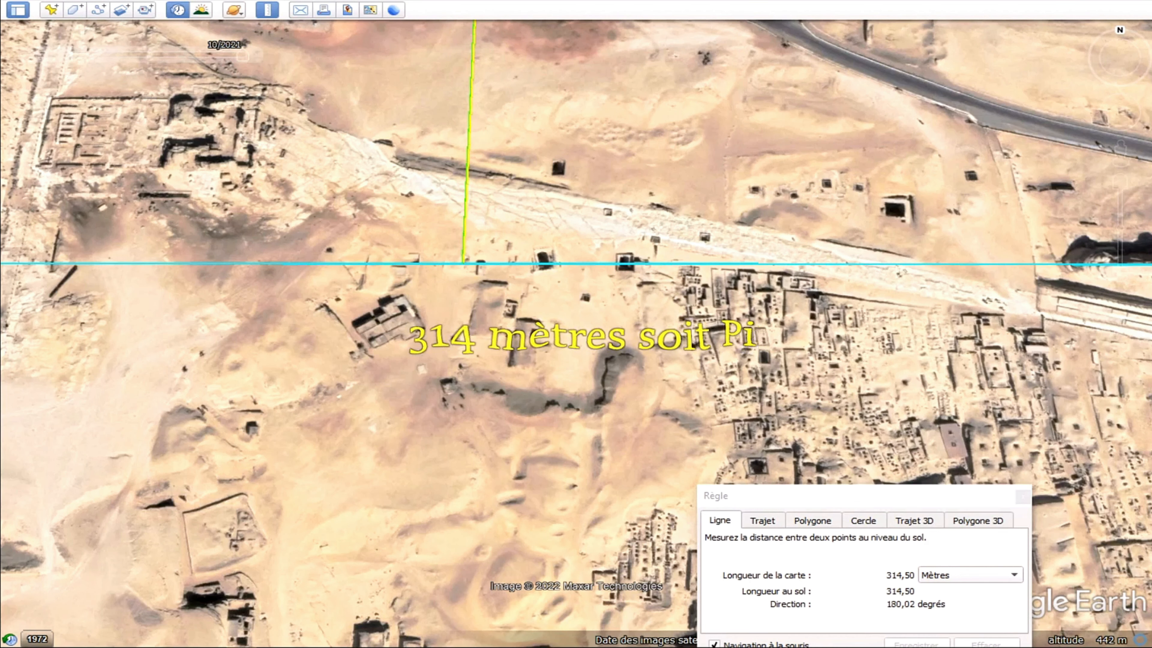
left_click(463, 263)
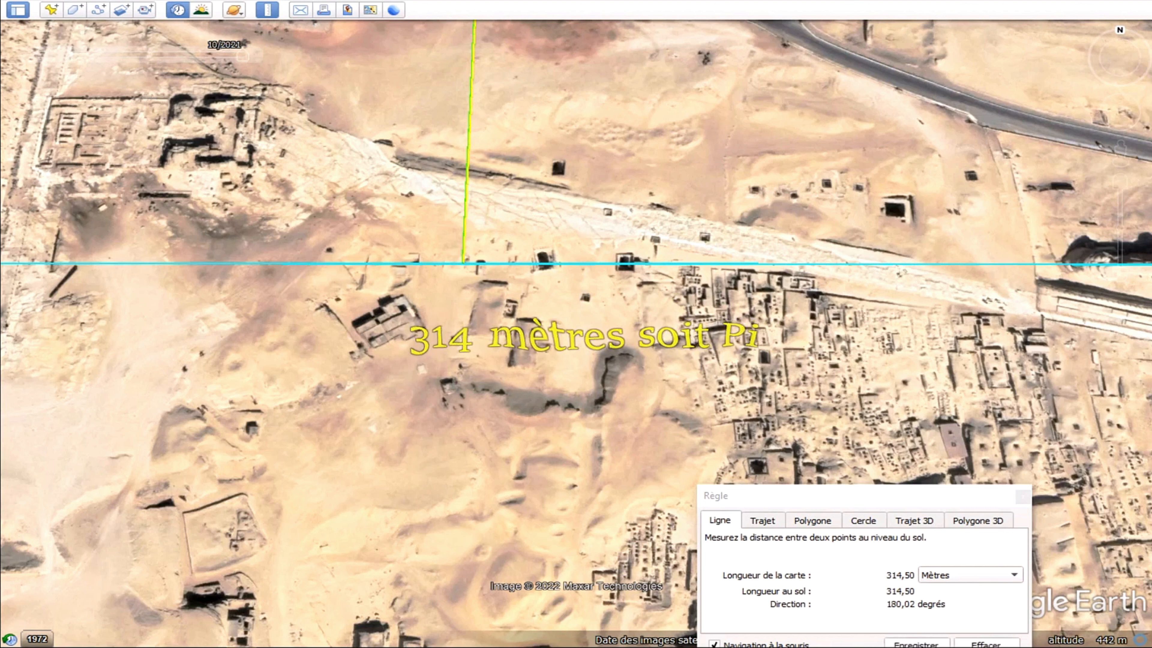
Measure from the green and cyan line intersection to the cyan line's western end at the neighbouring pyramid
left_click(462, 263)
left_click_drag(391, 281, 674, 272)
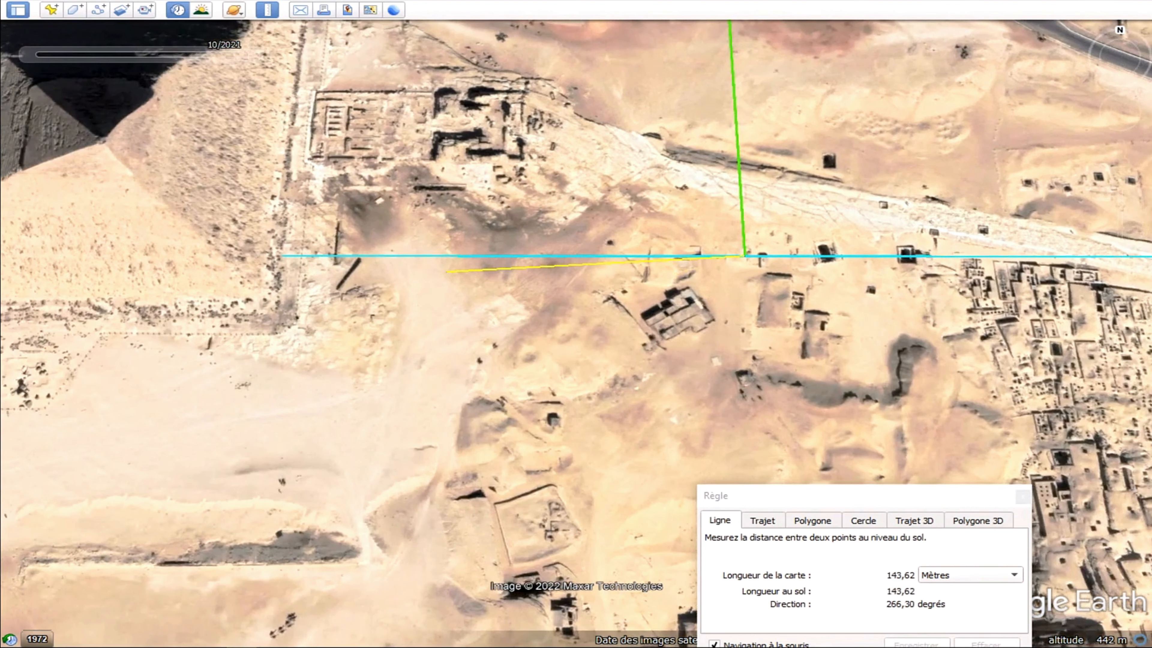
left_click_drag(395, 265, 382, 270)
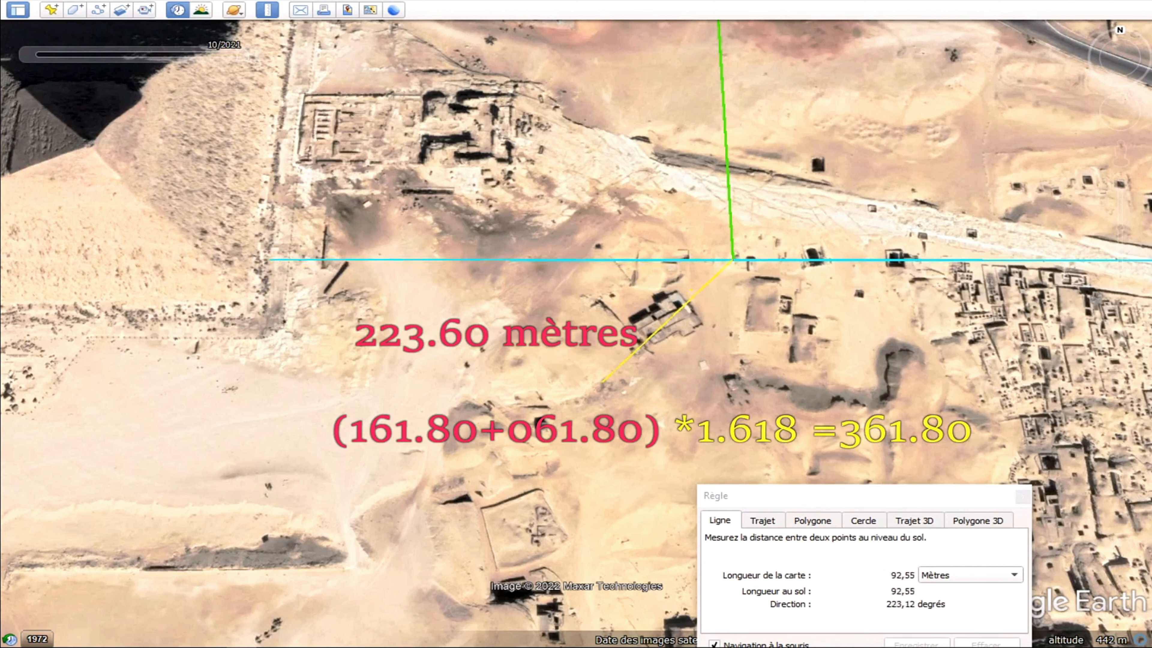
Measure from the green and cyan line intersection to the cyan line's eastern end at the Sphinx's paws
left_click_drag(887, 392, 309, 363)
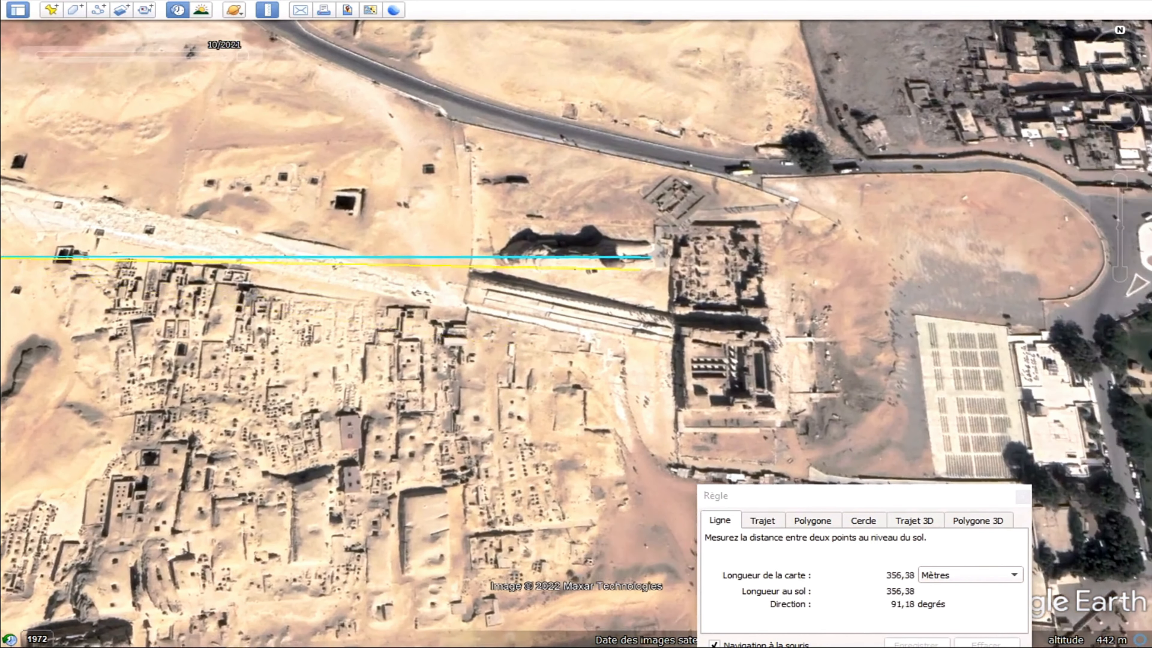
left_click(651, 257)
scroll(652, 258, "up", 2)
scroll(575, 330, "up", 2)
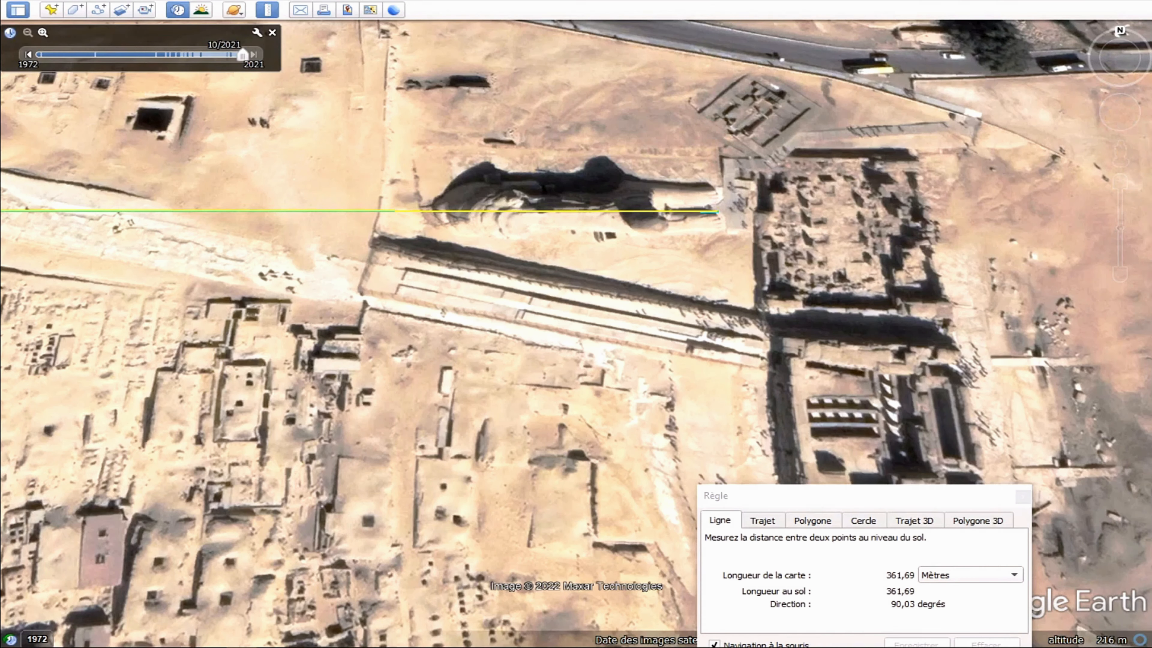
left_click(718, 211)
scroll(718, 212, "down", 5)
left_click_drag(827, 336, 1002, 467)
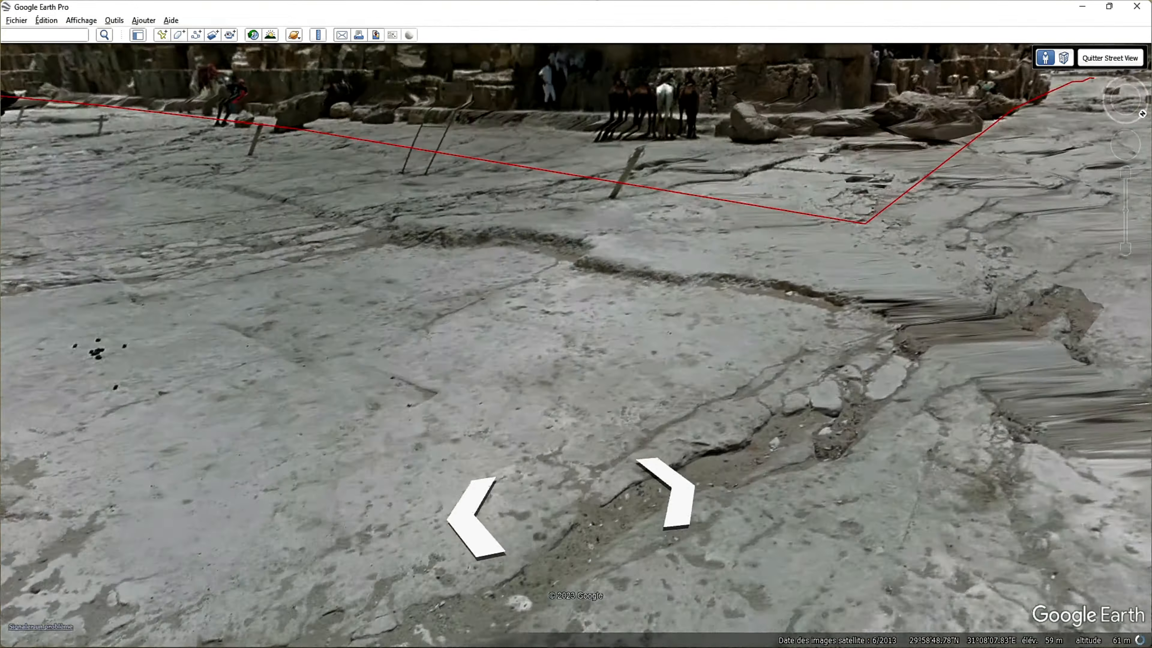
Inspect the red base outline at the pyramid's north-east corner, comparing Street View with the ground-level view
left_click_drag(743, 318, 422, 354)
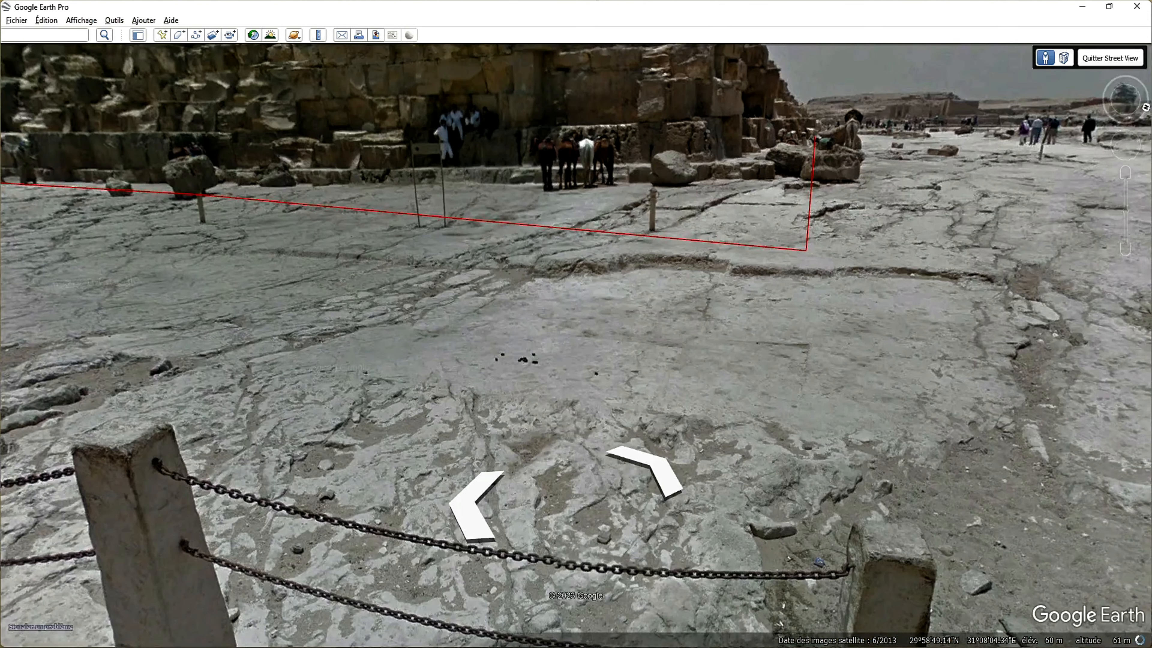
left_click(1063, 58)
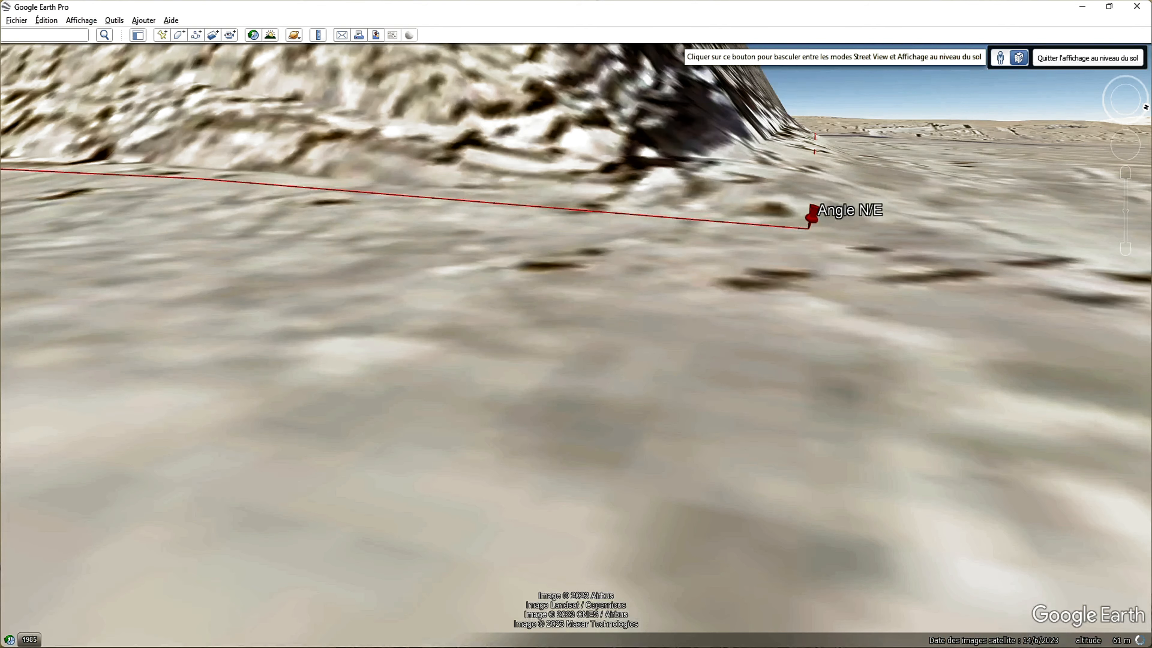
left_click(1000, 58)
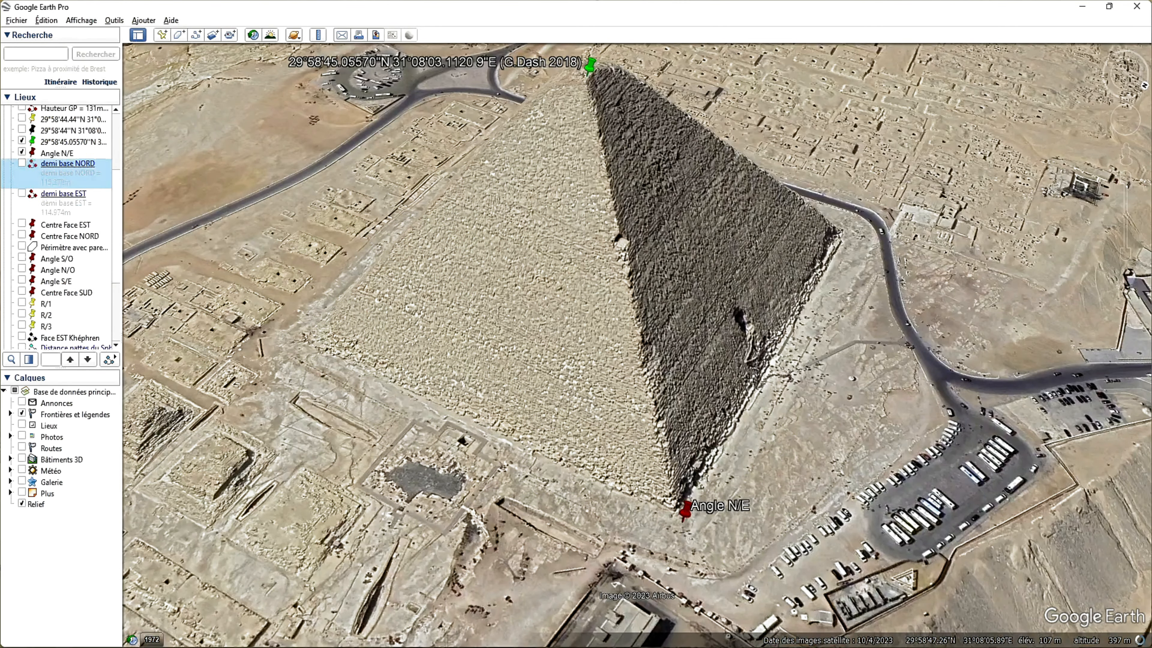
Show the demi base NORD and demi base EST paths, the EST description, and the Centre Face NORD and Centre Face EST placemarks
left_click(22, 163)
left_click(68, 164)
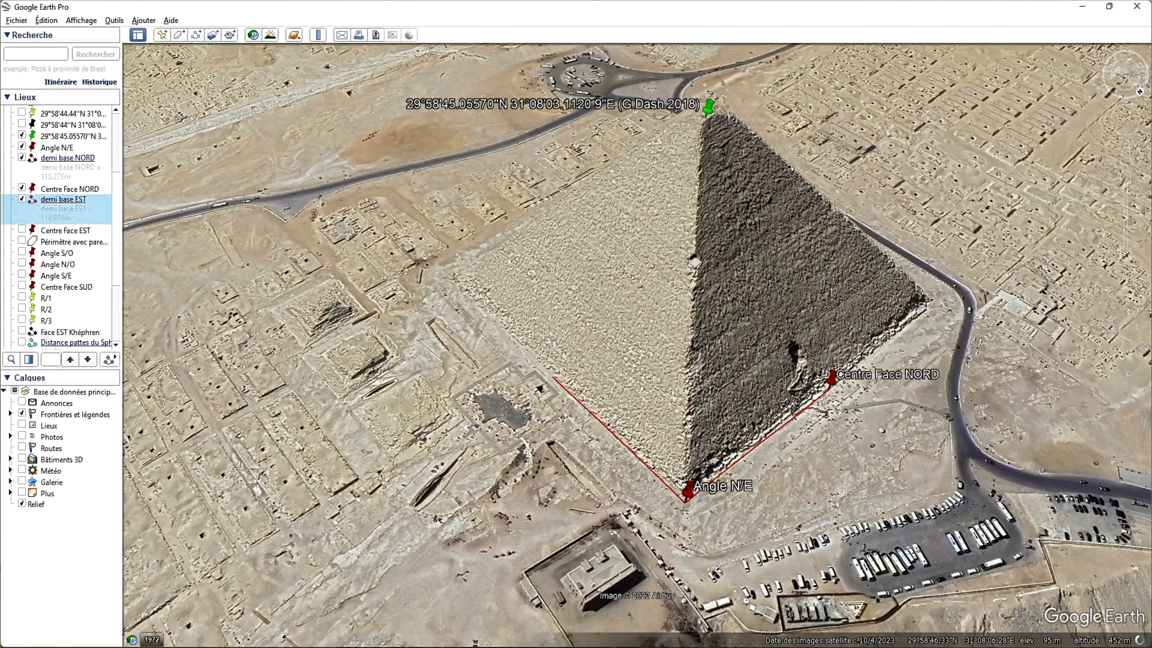
left_click(22, 199)
left_click(64, 199)
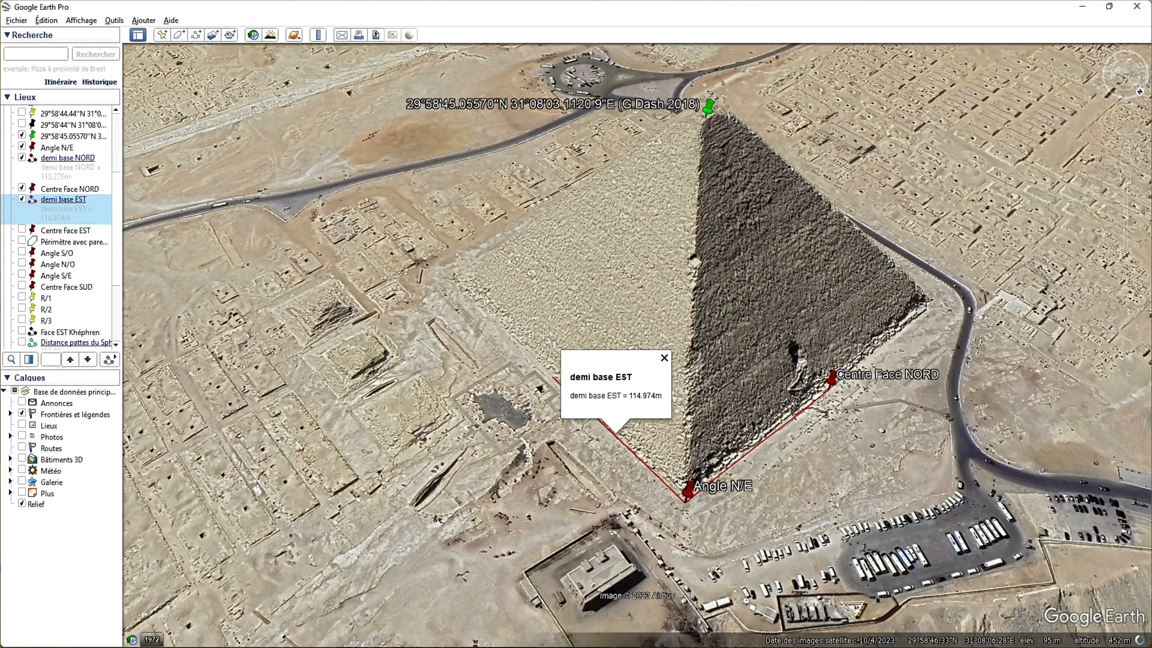
left_click(22, 229)
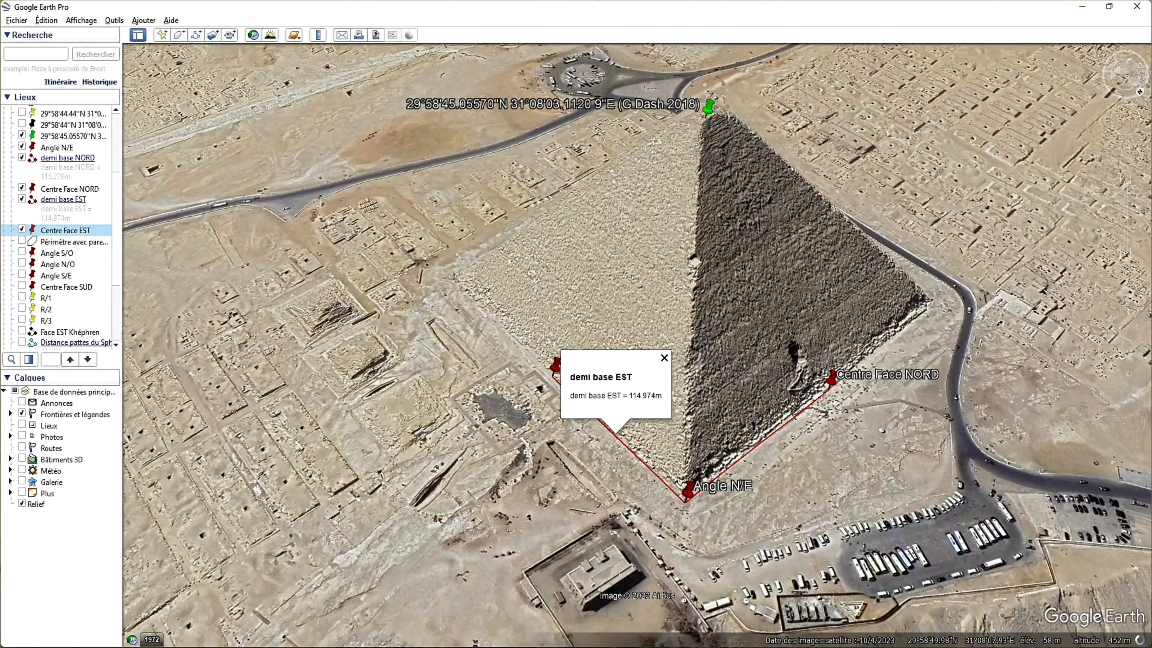
Measure the perimeter and area of the Great Pyramid's base with a four-corner ruler polygon in metres
scroll(711, 565, "up", 3)
scroll(730, 552, "up", 3)
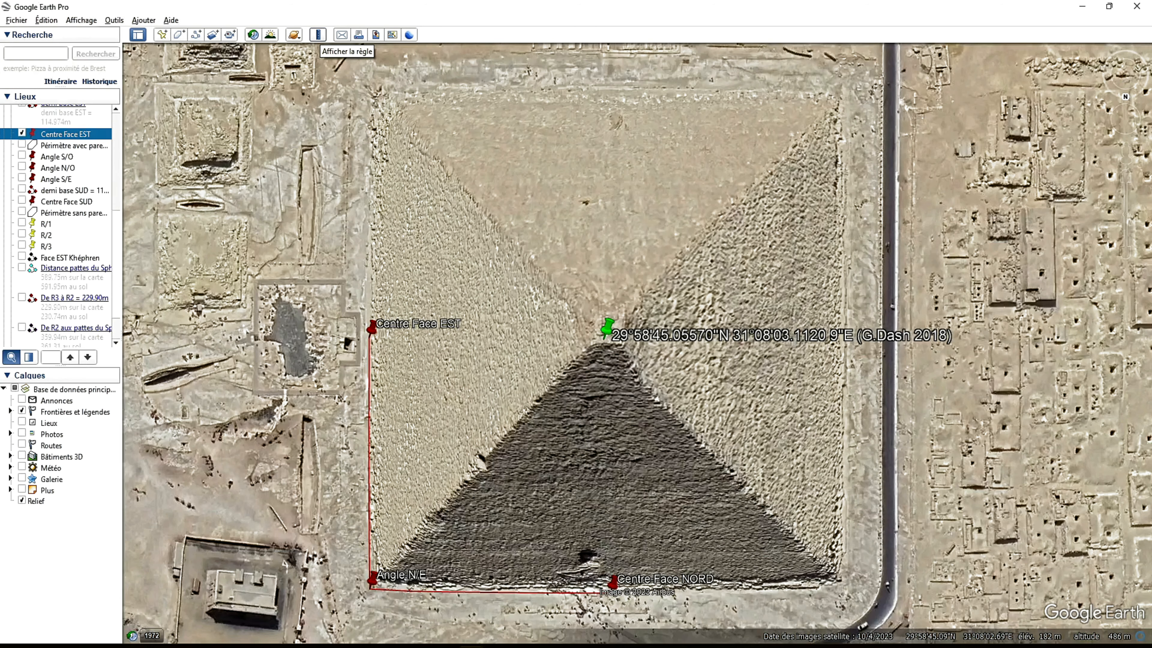
left_click(318, 34)
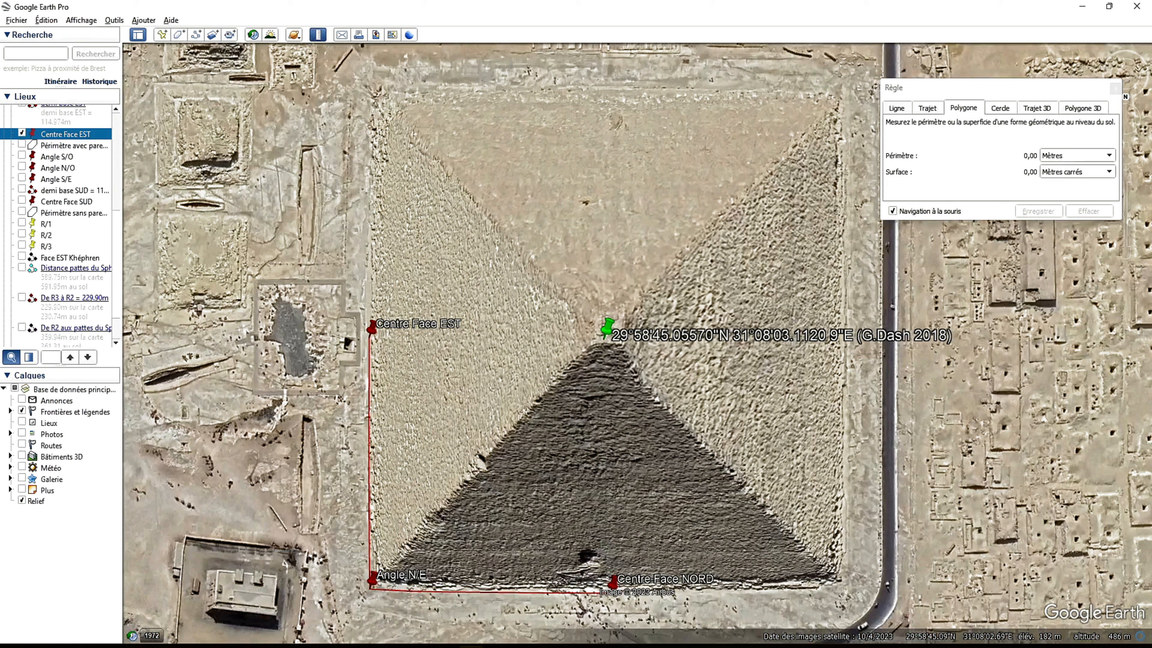
left_click(370, 589)
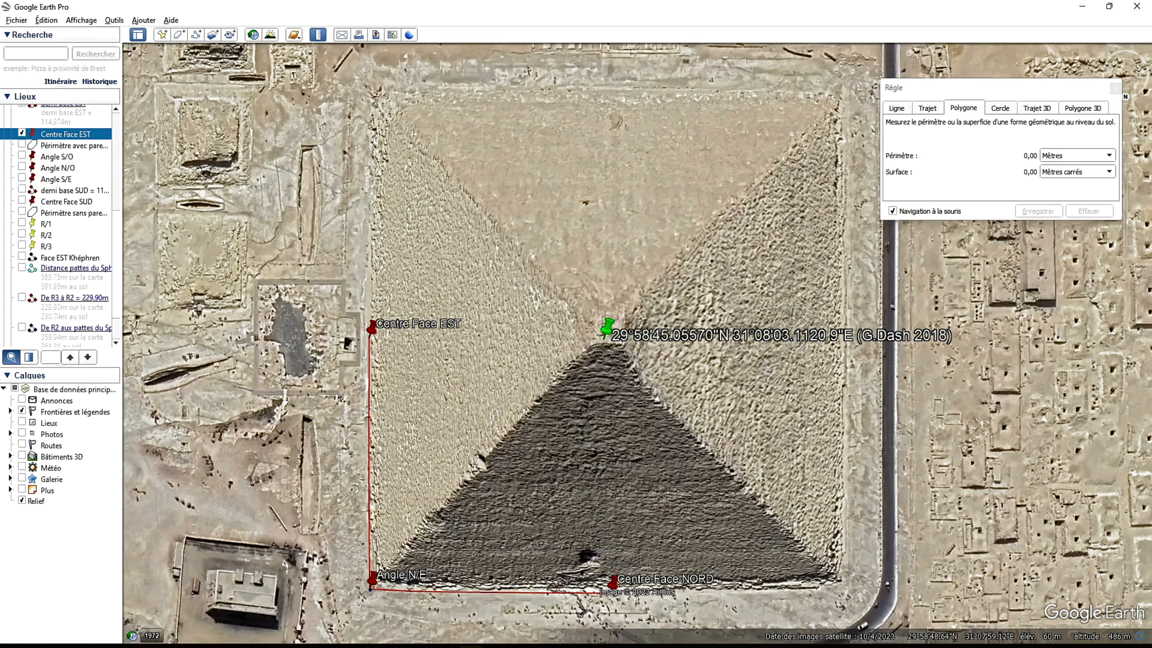
left_click(845, 584)
left_click(843, 92)
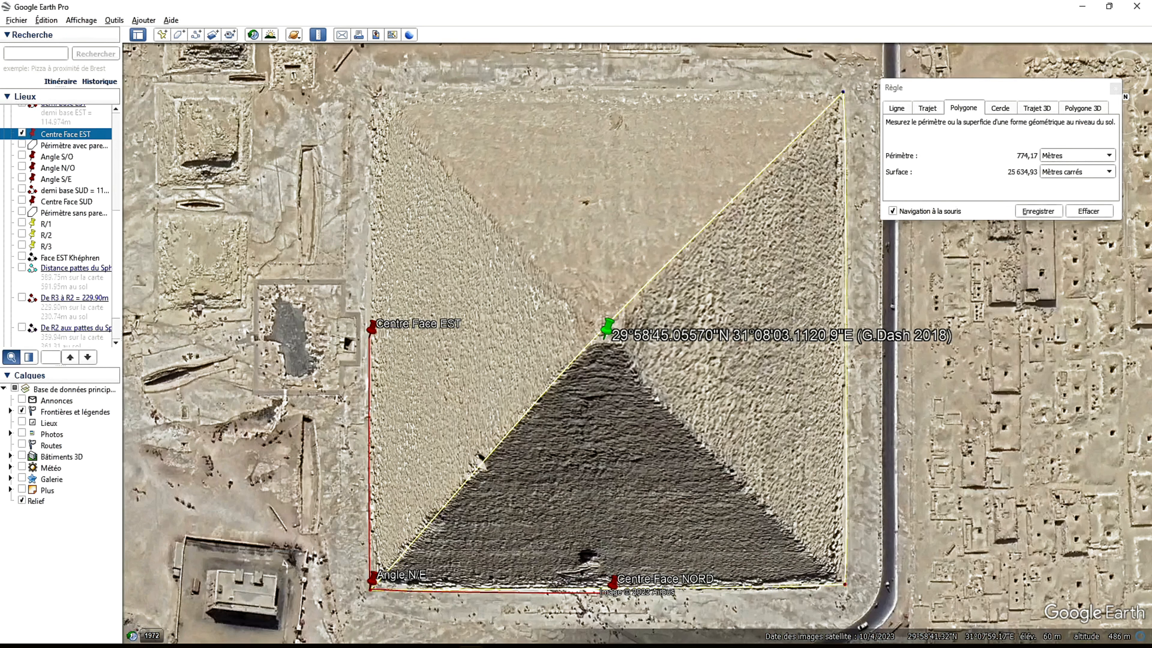
left_click(376, 84)
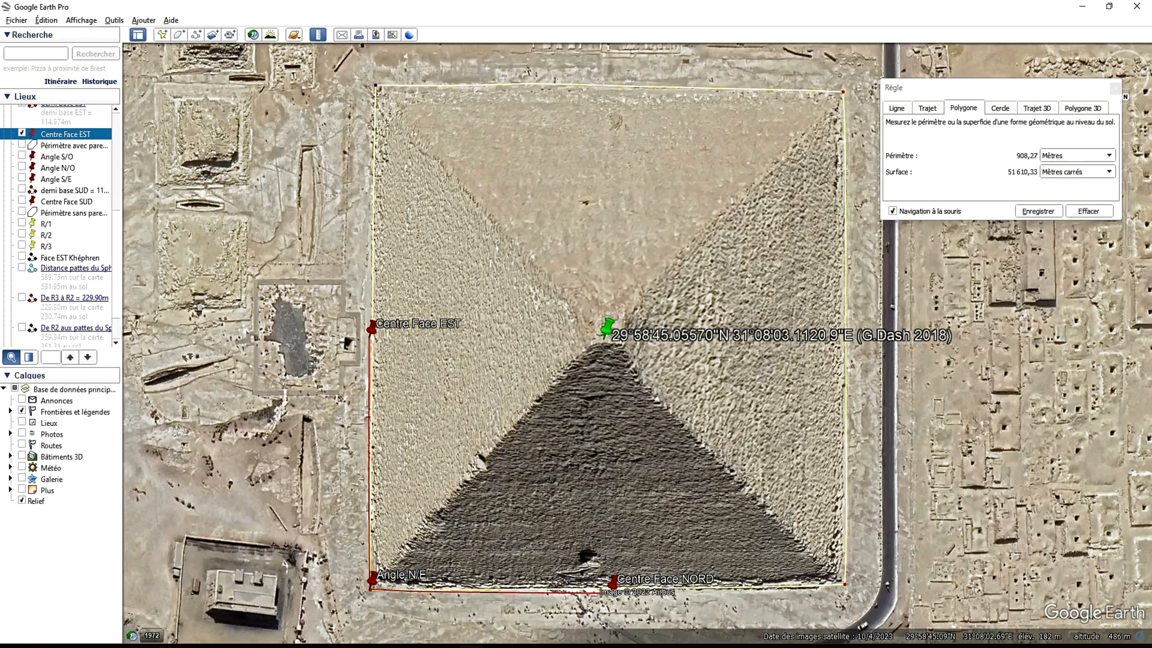
Show the "Périmètre avec pare..." polygon and the Angle S/O, Angle N/O and Angle S/E placemarks
left_click(22, 145)
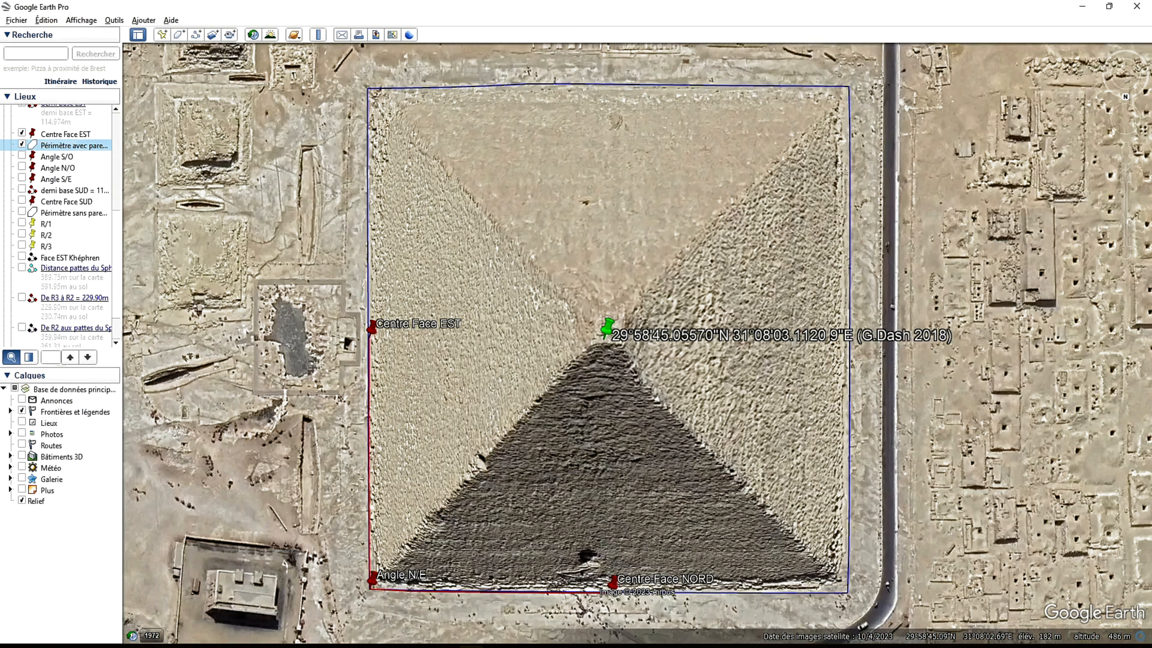
left_click(22, 156)
left_click(22, 167)
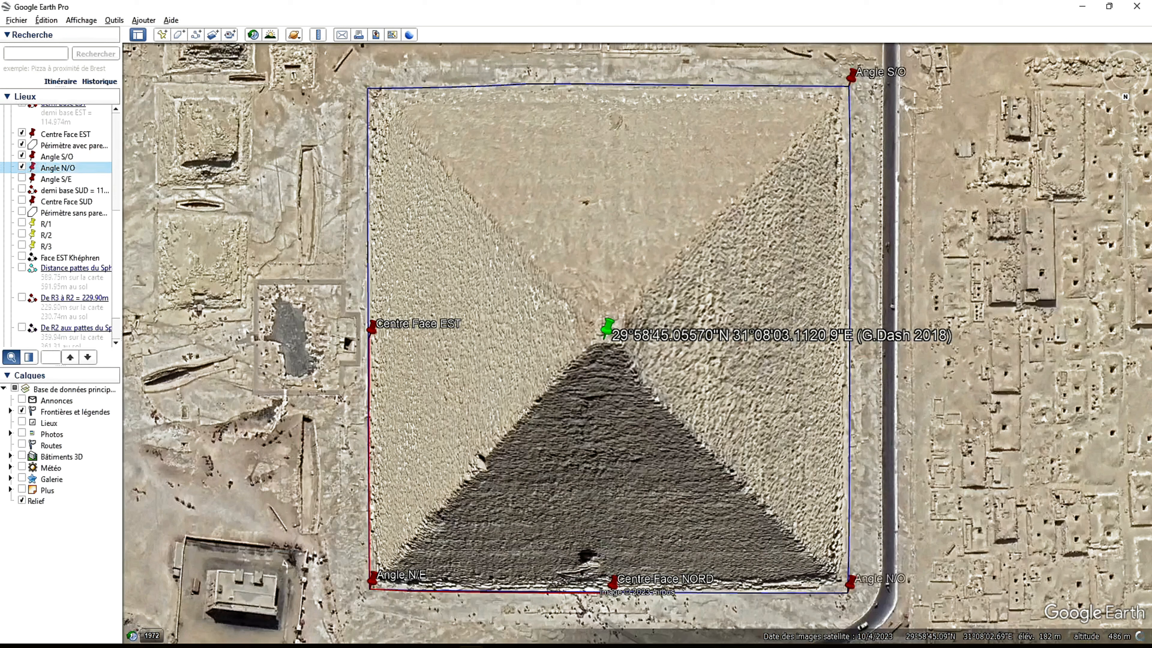
left_click(21, 178)
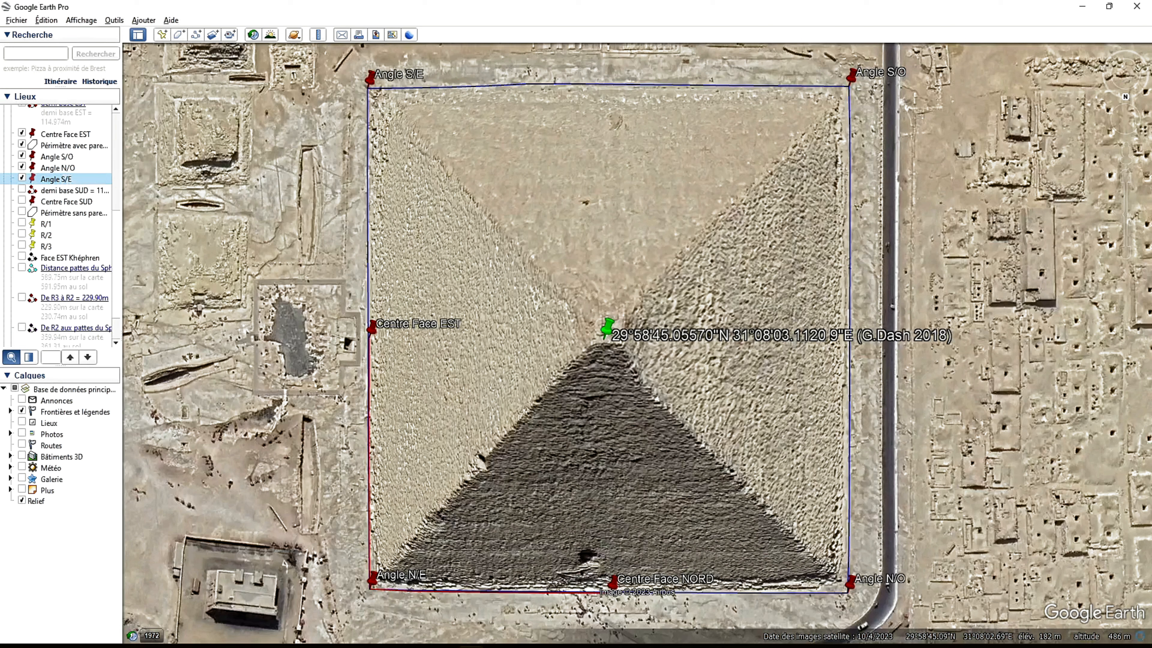
Show the demi base SUD path, the Centre Face SUD placemark and the "Périmètre sans pare..." polygon
left_click(22, 189)
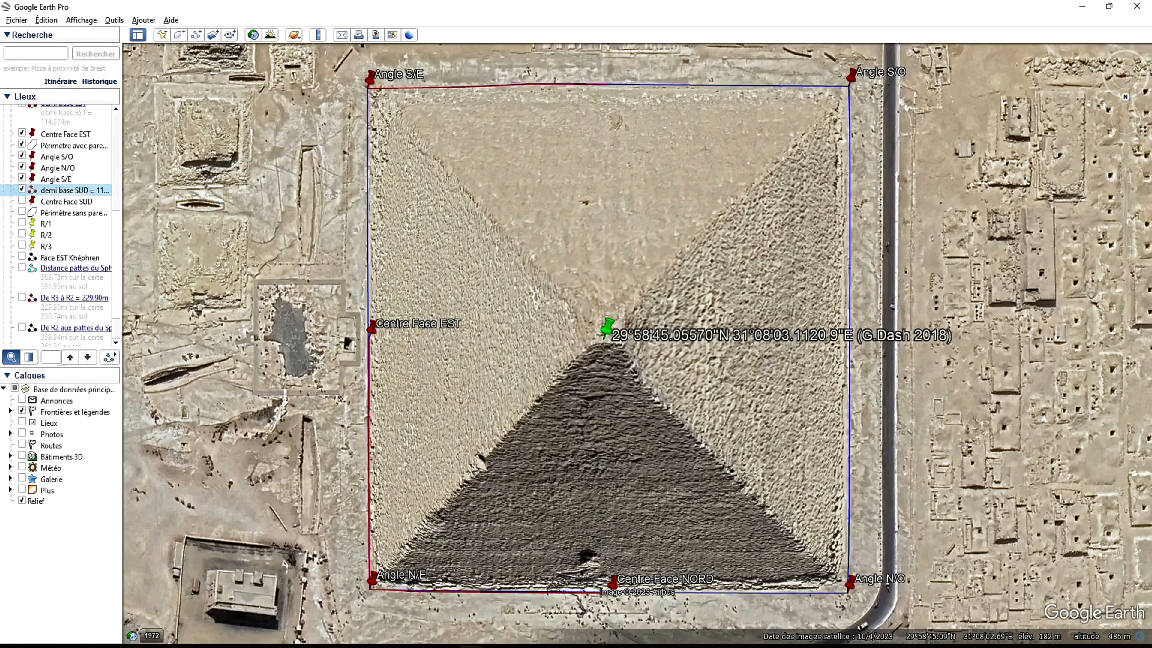
left_click(22, 200)
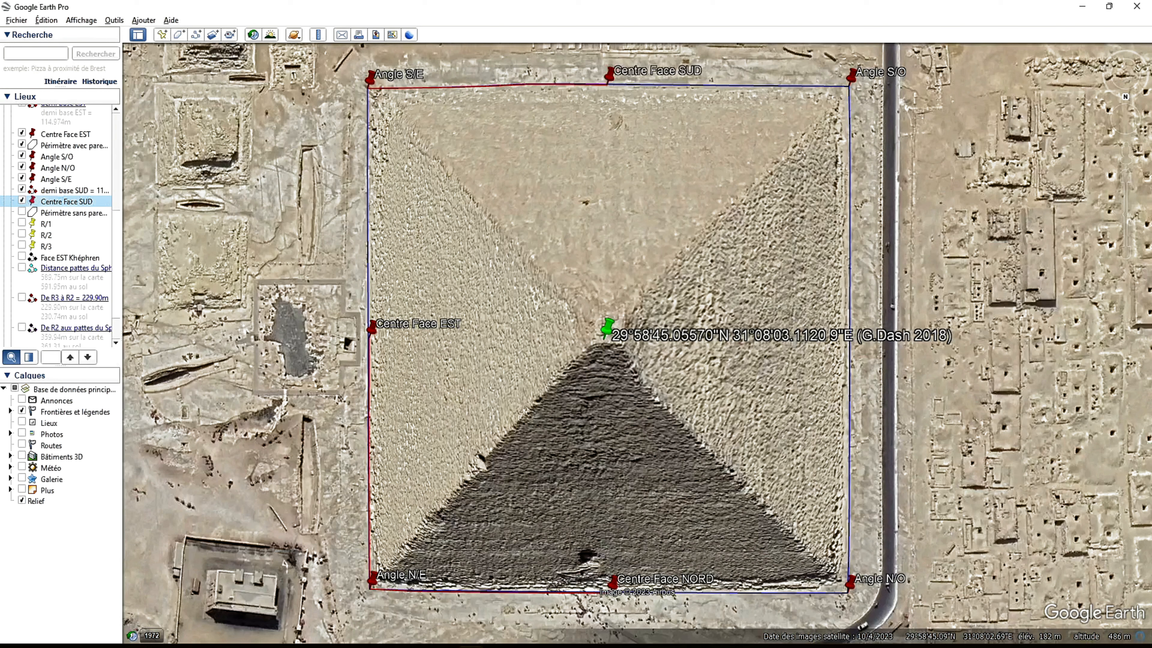
left_click(22, 211)
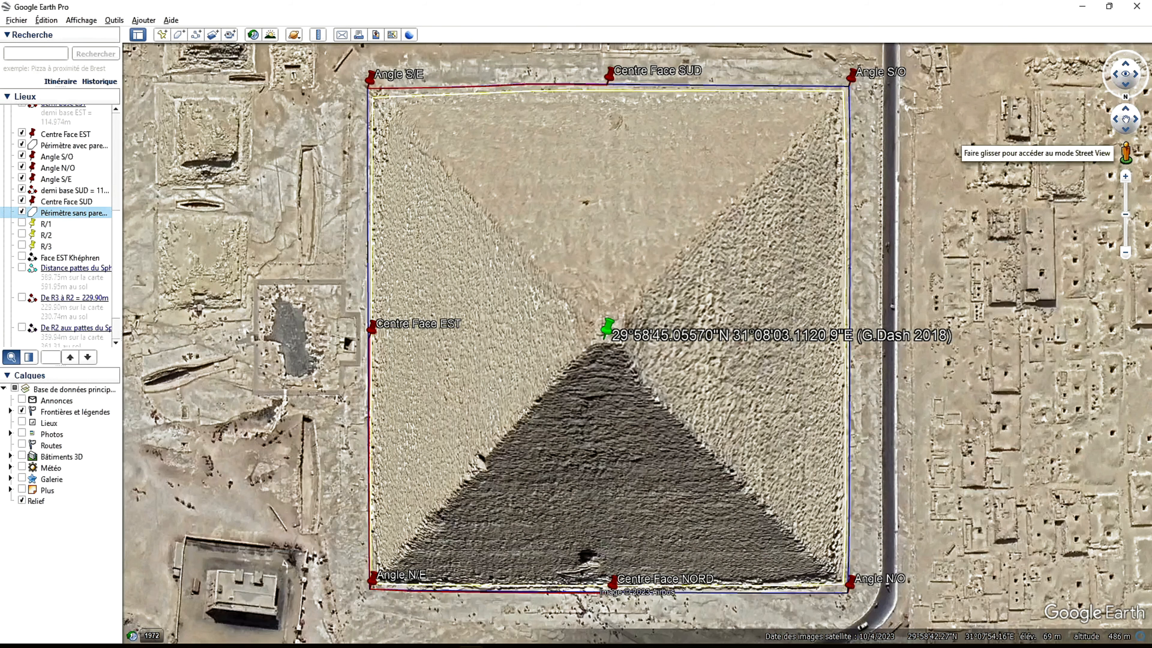
Examine the perimeter outlines at the Angle N/E corner in Street View and ground-level view, and from above along the east face
left_click_drag(1124, 153, 367, 587)
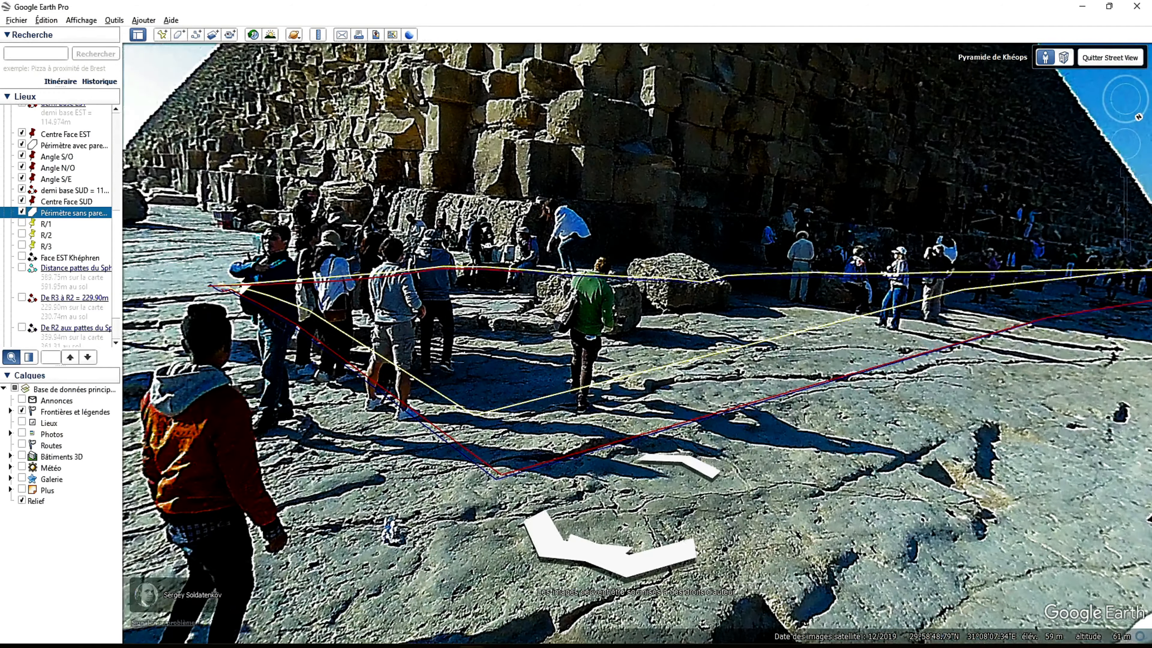
left_click_drag(589, 281, 554, 325)
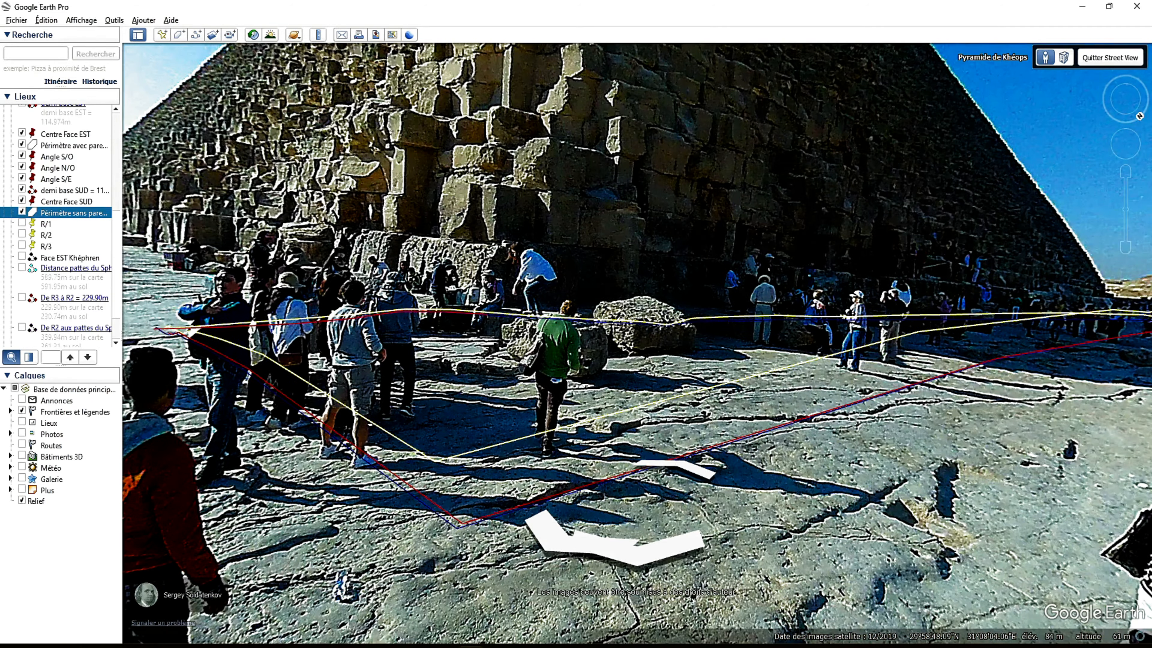
left_click(1063, 58)
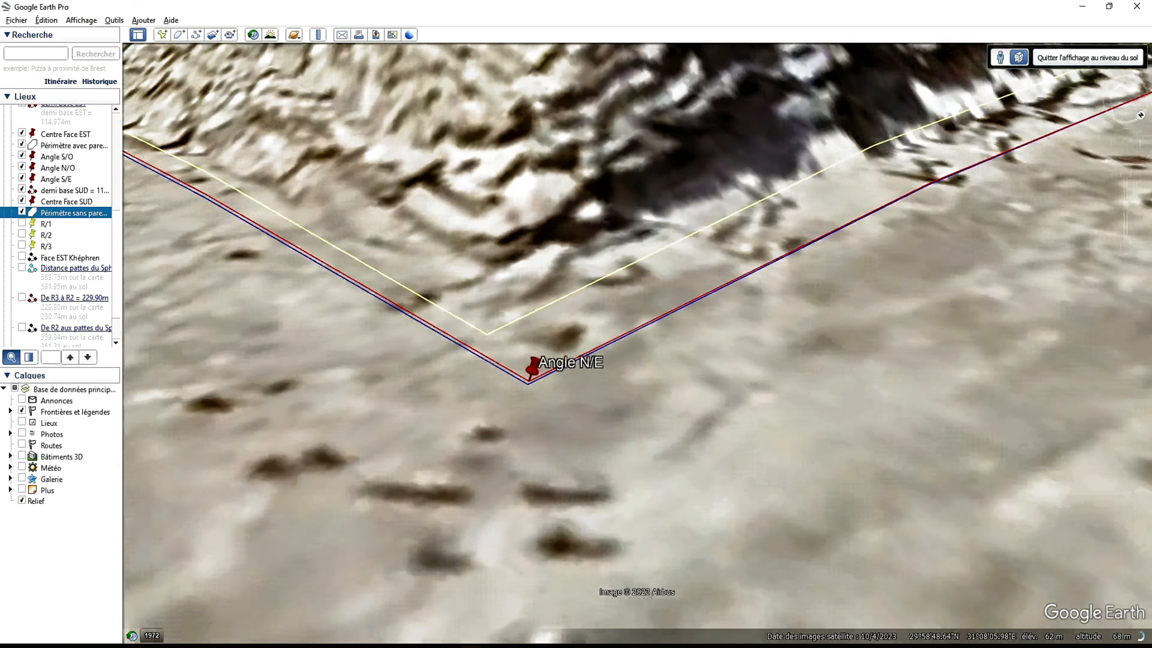
left_click(1087, 58)
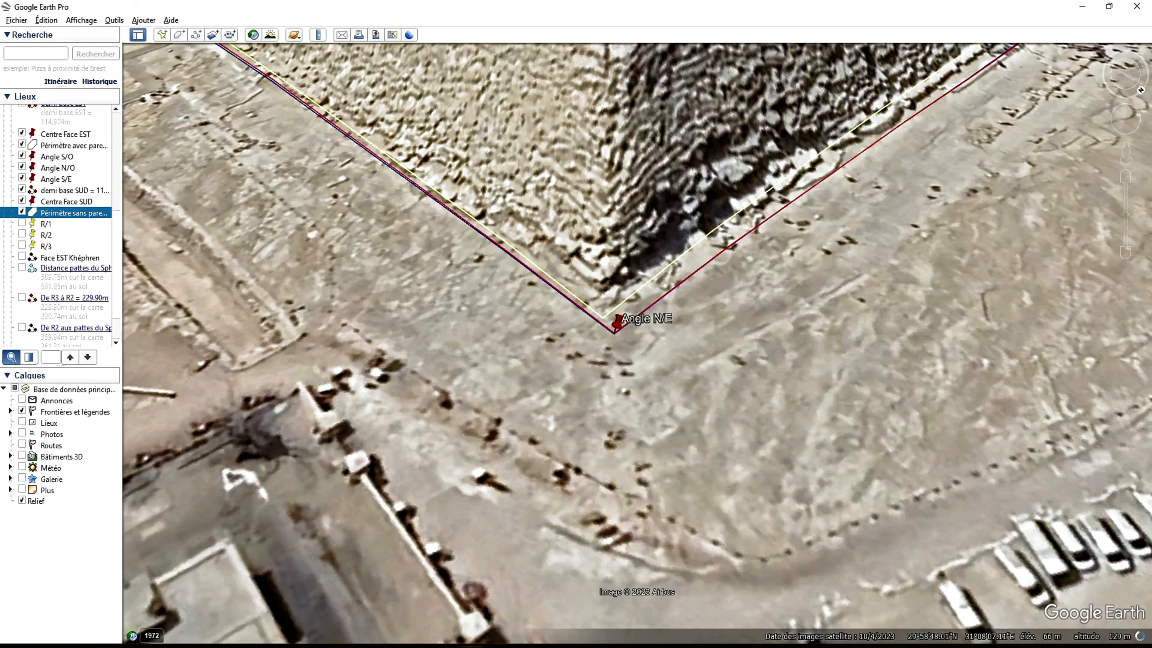
left_click_drag(603, 141, 779, 317)
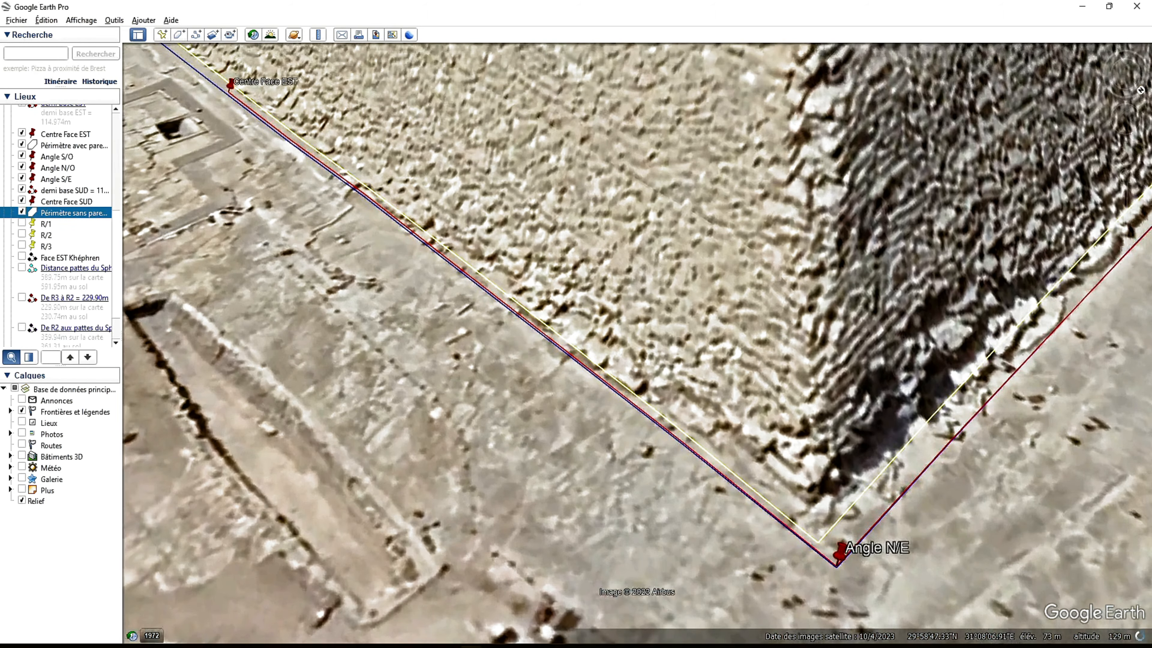
left_click_drag(594, 181, 948, 576)
left_click_drag(604, 227, 675, 299)
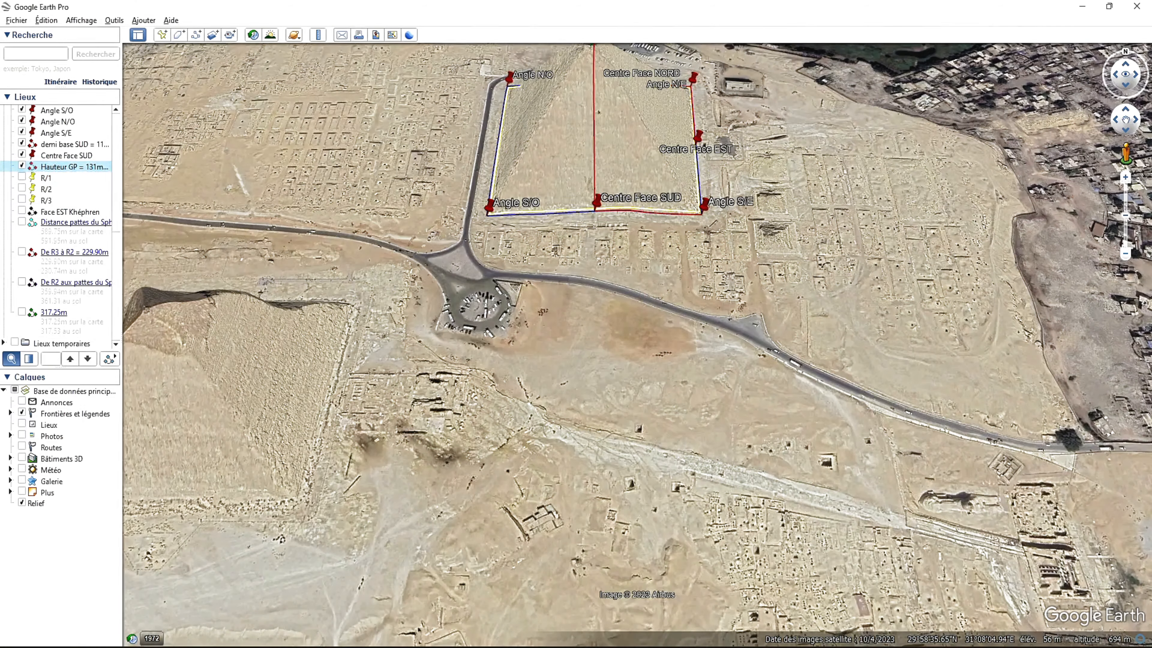
Show the R/1, R/2 and R/3 placemarks and the Face EST Khéphren path
left_click(22, 177)
left_click(22, 188)
left_click(22, 199)
left_click(22, 210)
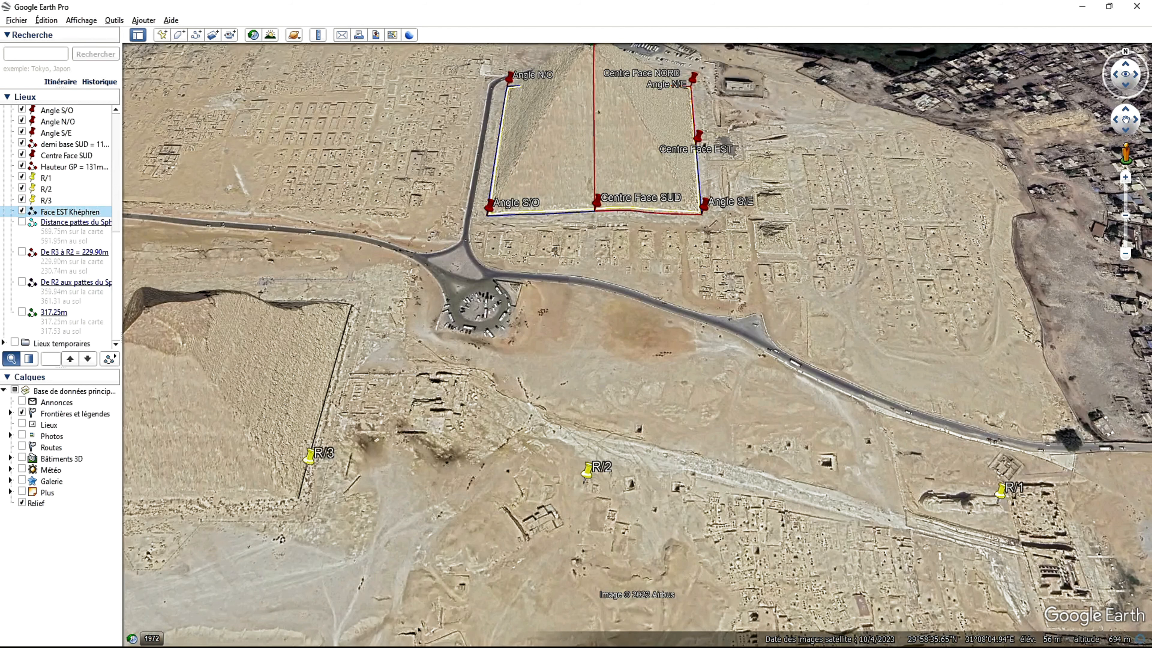
Show the paths for the Sphinx paws distance, De R3 à R2 = 229.90m, R2 to the Sphinx's paws, and 317.25m
left_click(22, 222)
left_click(22, 251)
left_click(22, 282)
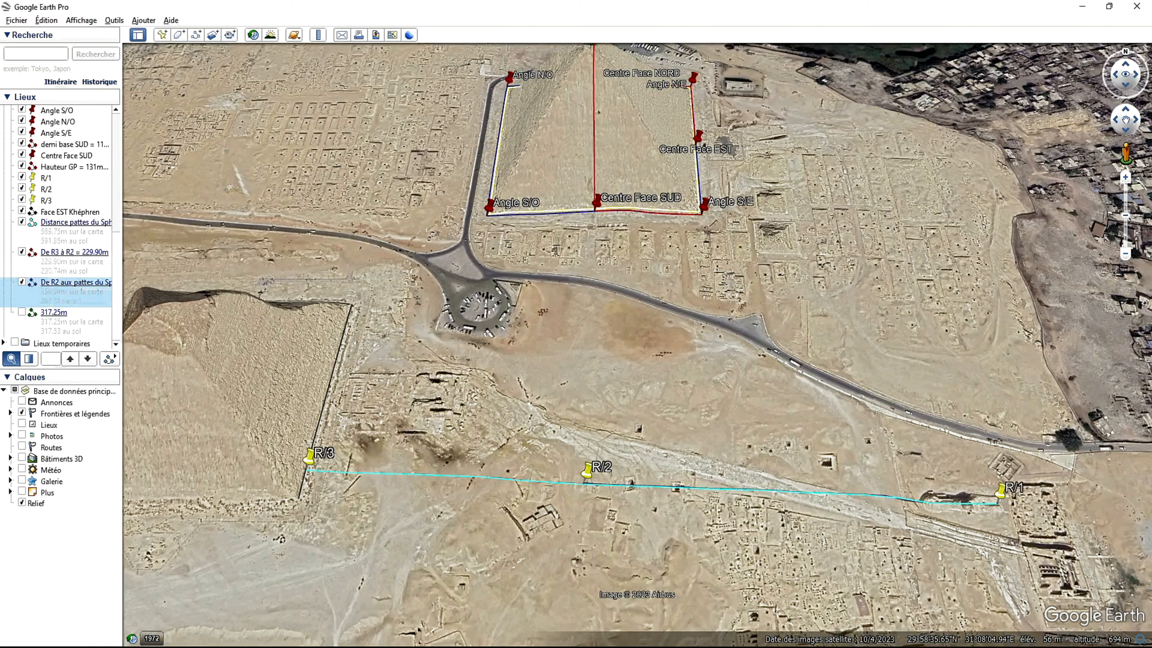
left_click(22, 311)
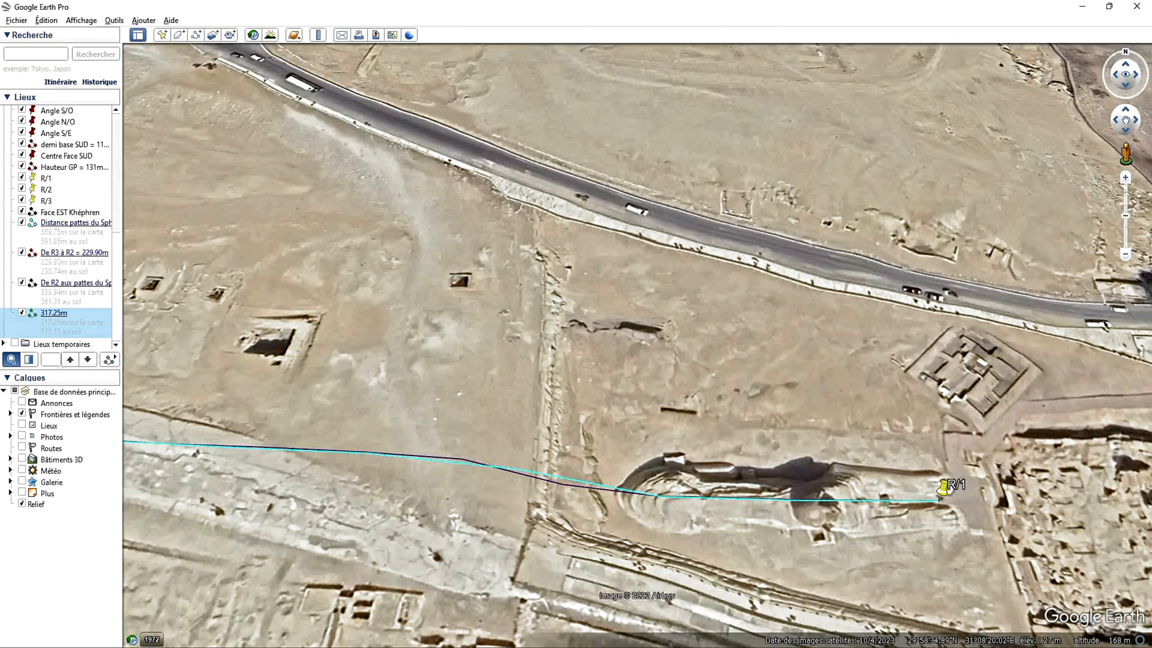
Examine the path ends near R/3 on Khafre's east side in Street View and ground-level view
left_click_drag(1125, 154, 996, 490)
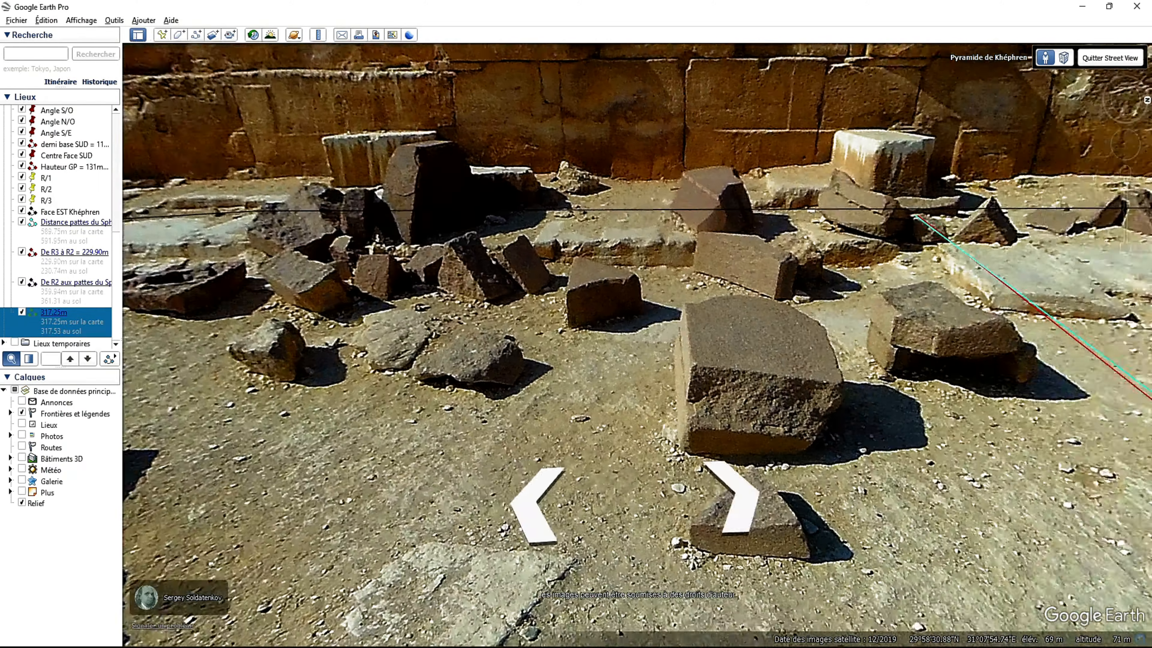
left_click_drag(762, 377, 497, 449)
left_click(1063, 58)
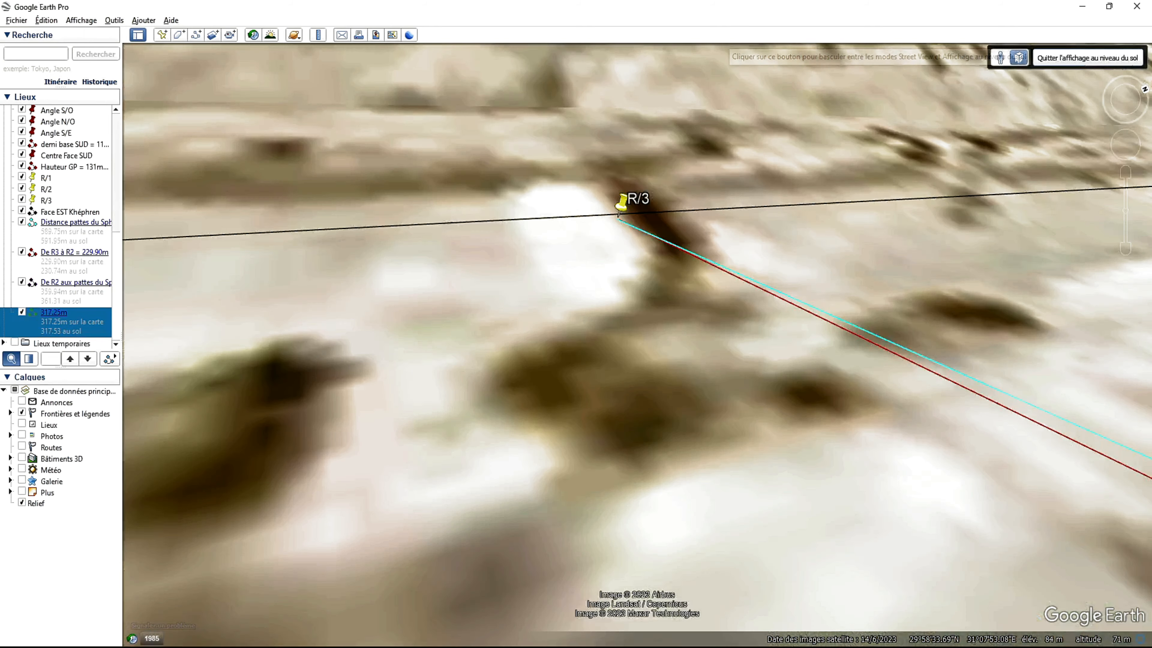
scroll(637, 345, "up", 4)
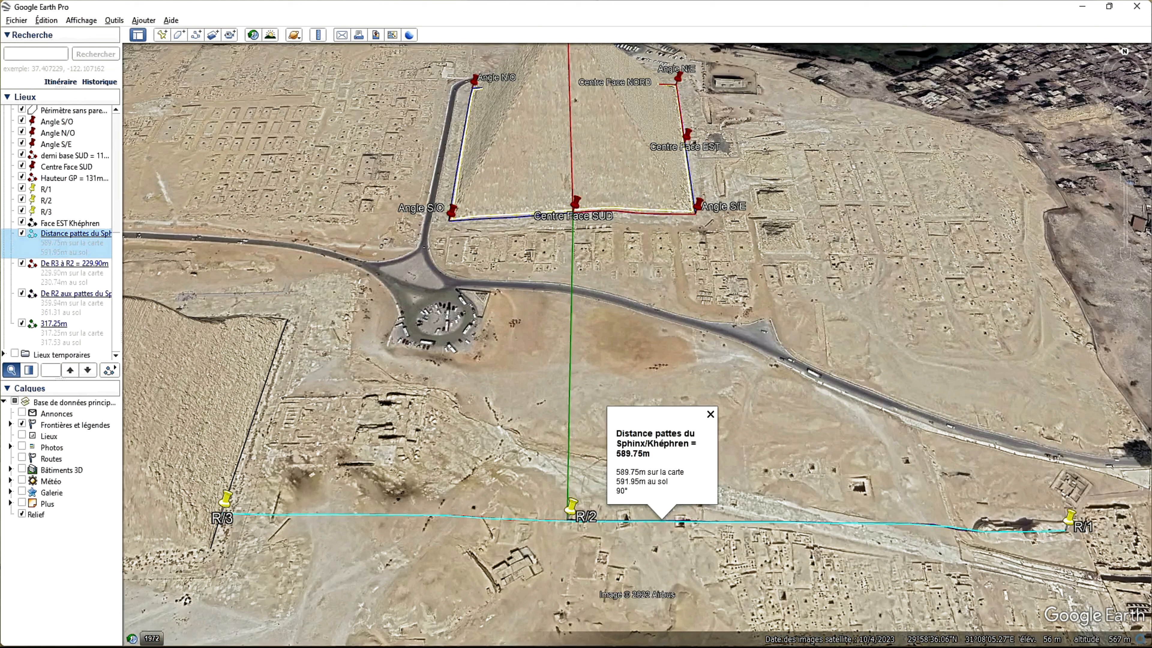
Hide the Sphinx paws/Khéphren distance path and show the details of the R3 to R2, R2 to Sphinx paws and 317.25m paths
left_click(22, 233)
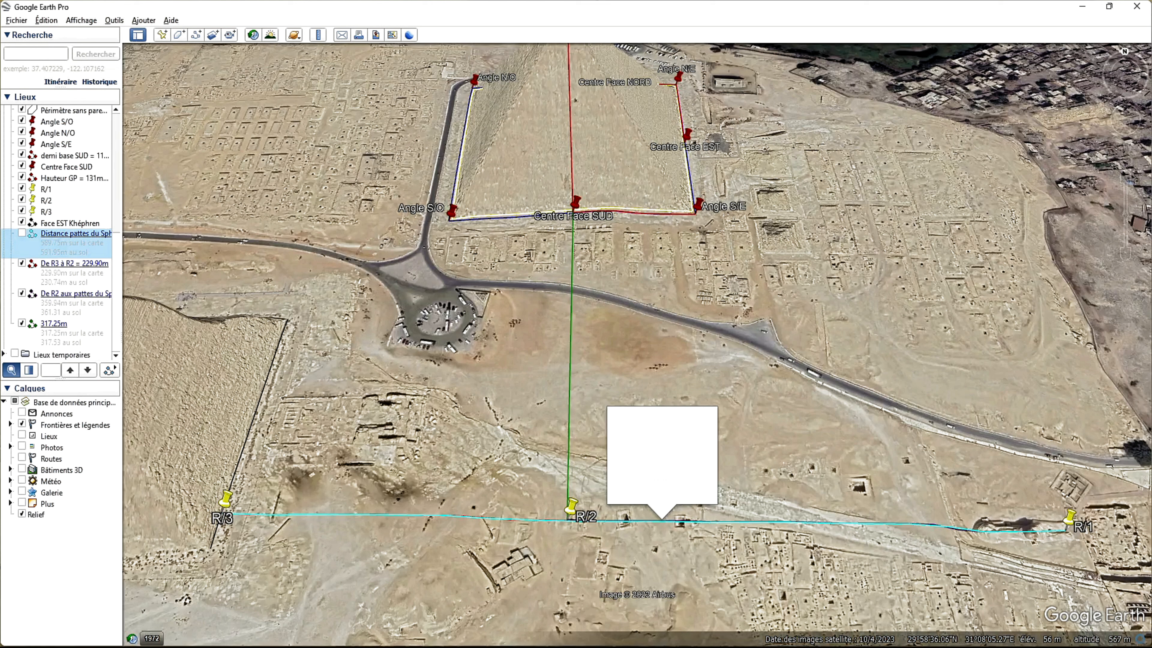
left_click(74, 263)
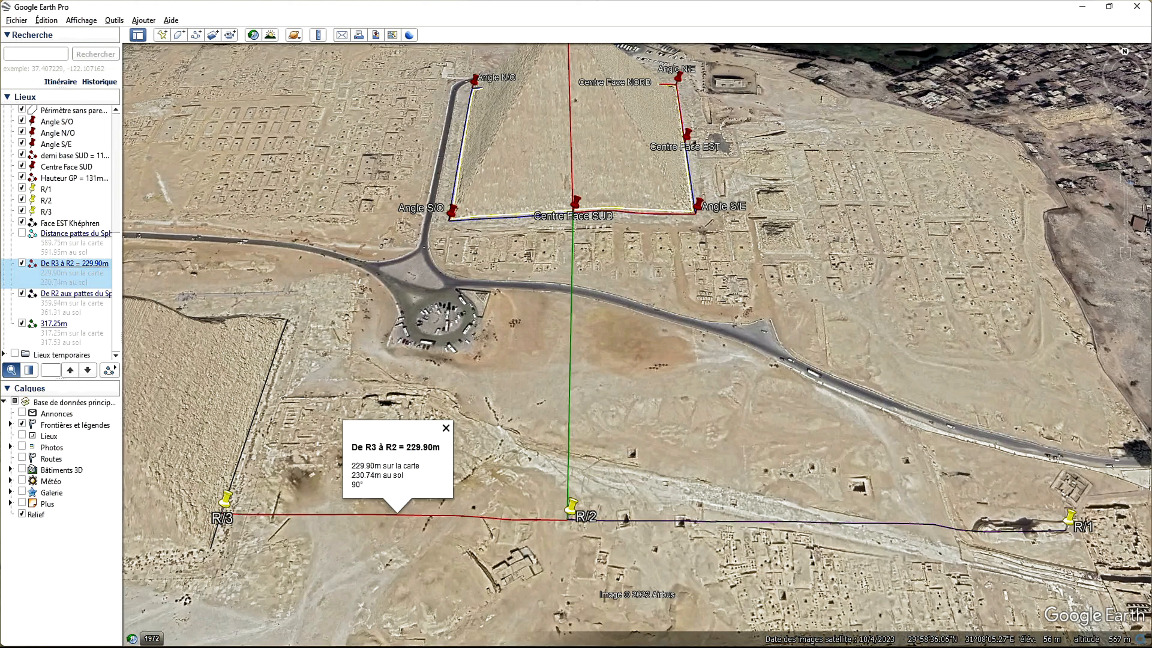
key("Down")
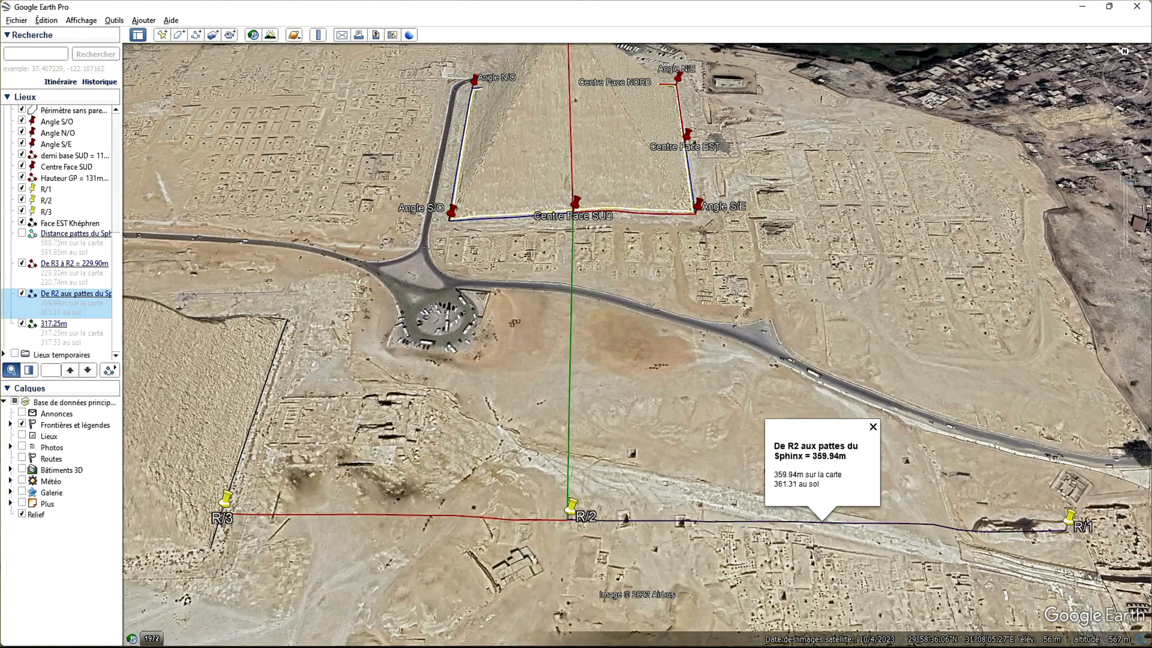
left_click(53, 324)
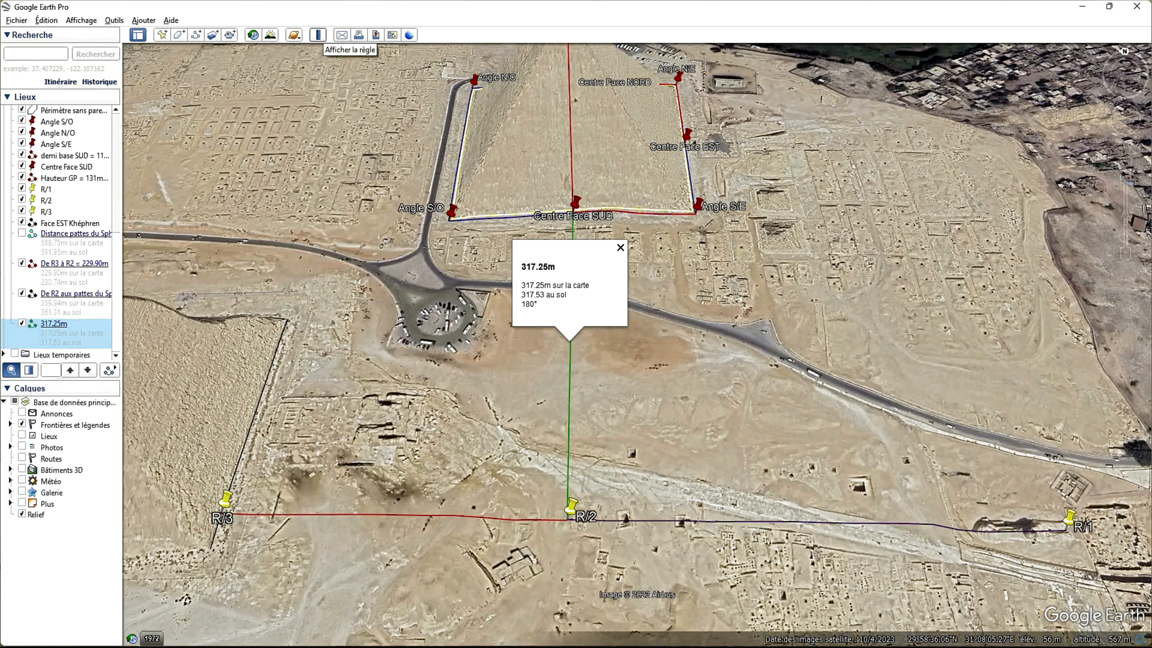
Measure a straight line in metres from R/2 to the middle of the Great Pyramid's south face
left_click(318, 34)
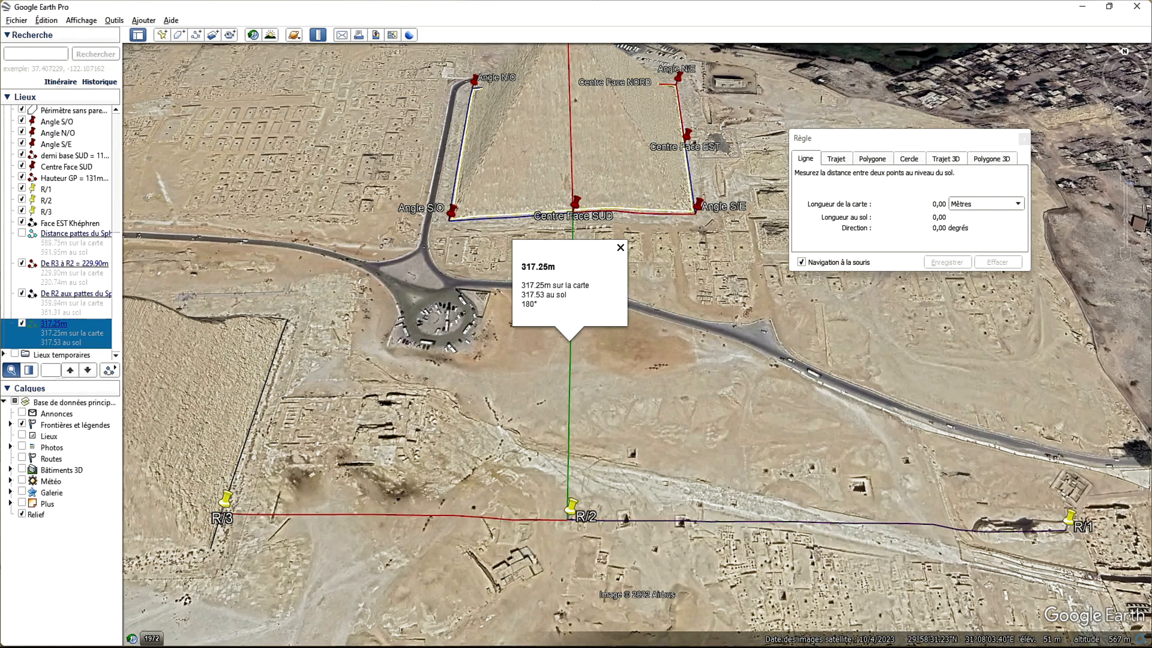
left_click(569, 518)
scroll(574, 215, "up", 5)
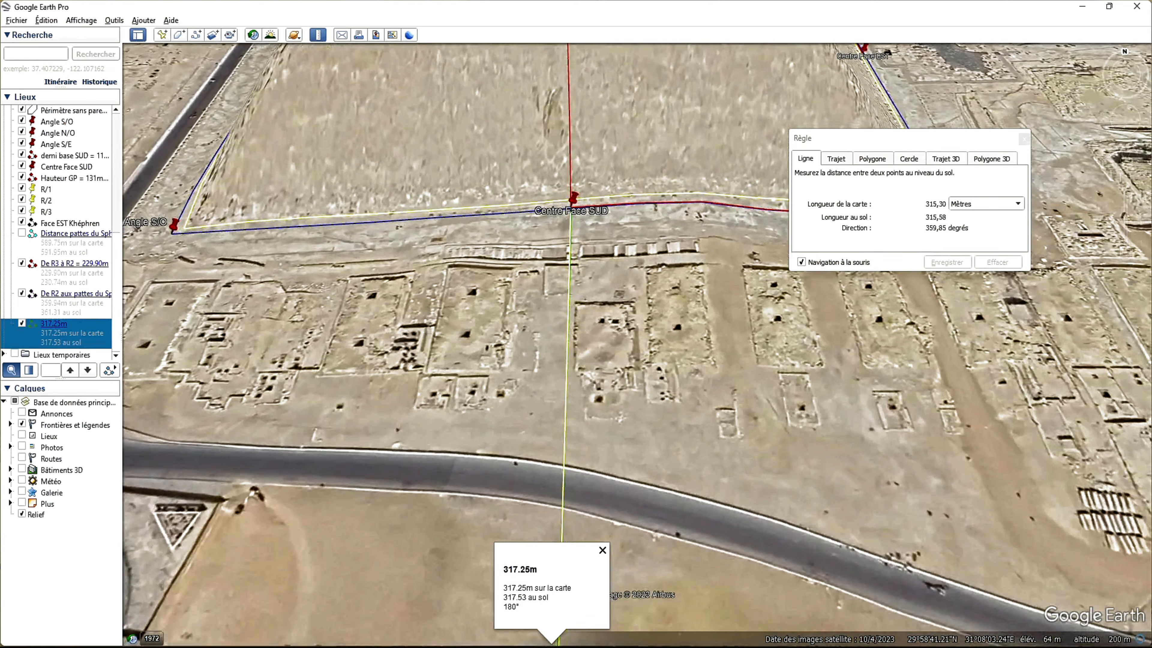
scroll(570, 214, "up", 2)
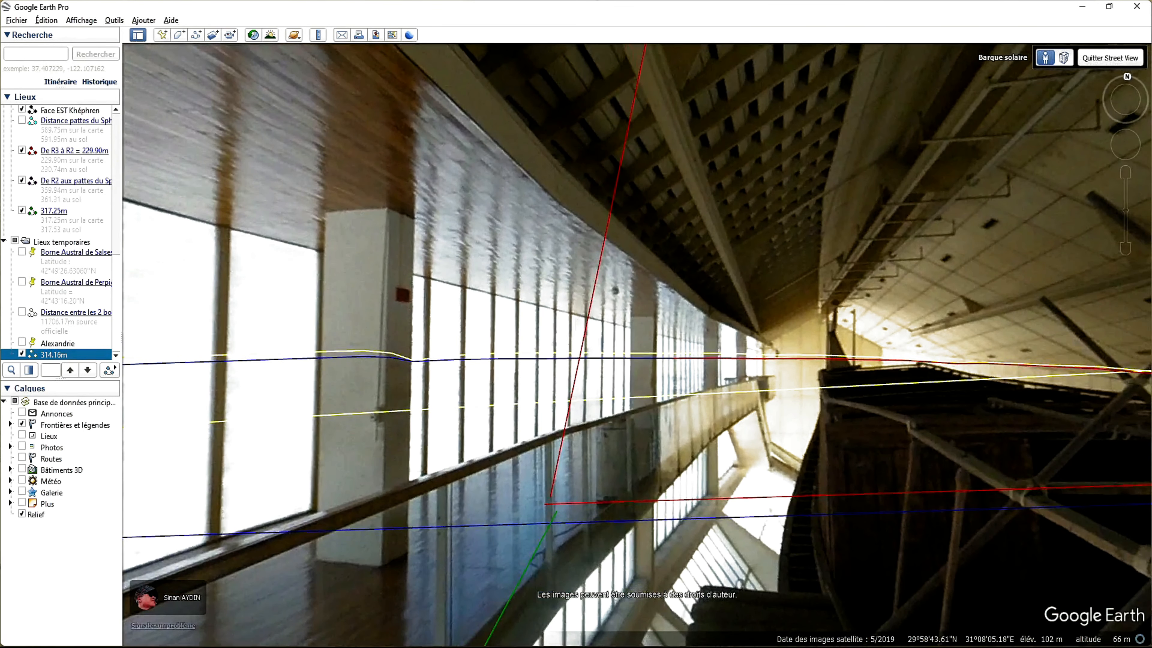
Examine the measured lines around Centre Face SUD from the solar boat Street View and from above
left_click(1046, 57)
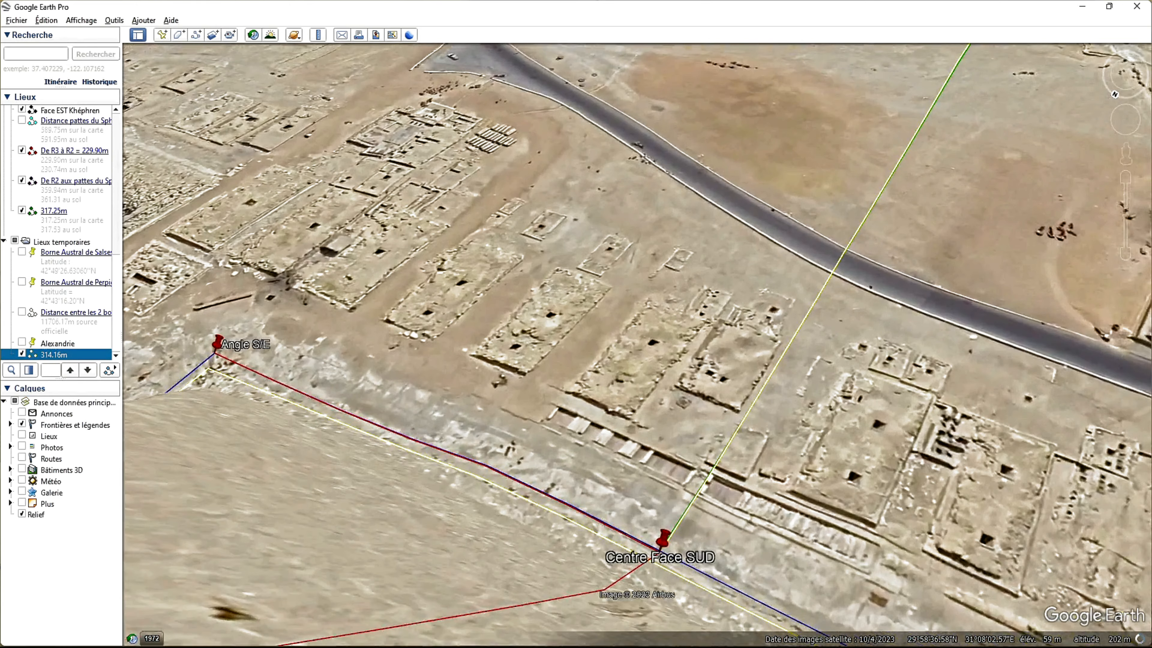
scroll(954, 179, "down", 10)
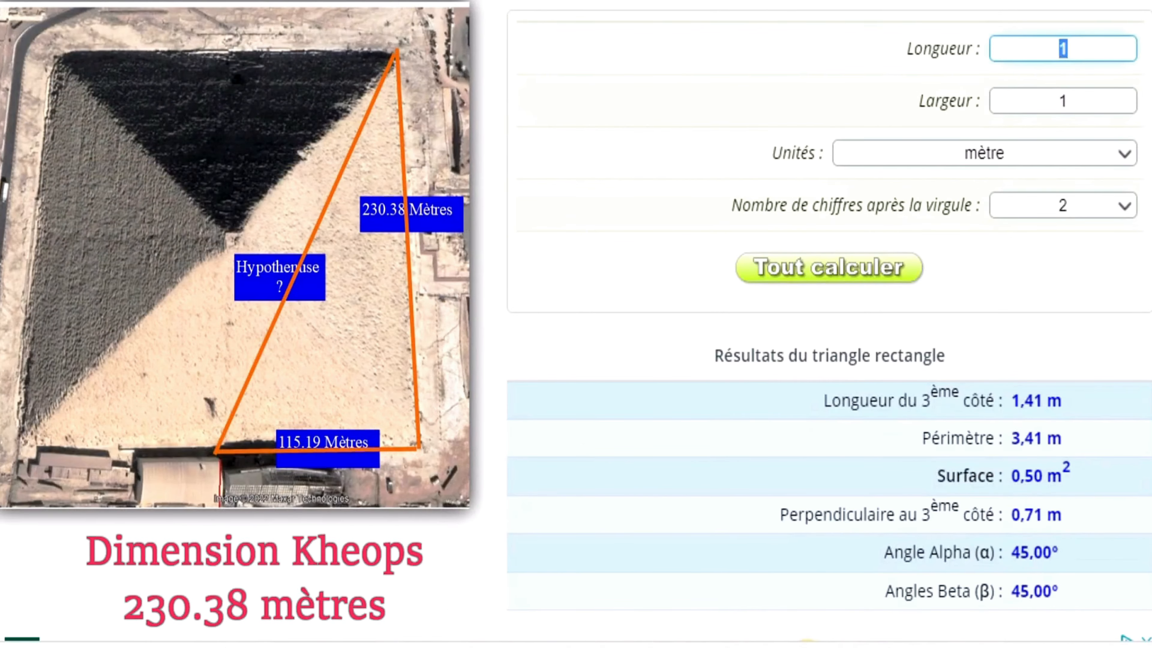
Switch to the right-triangle calculator, set the length to 230.38 m and enter the half base as the width
type("230.38")
left_click(1068, 101)
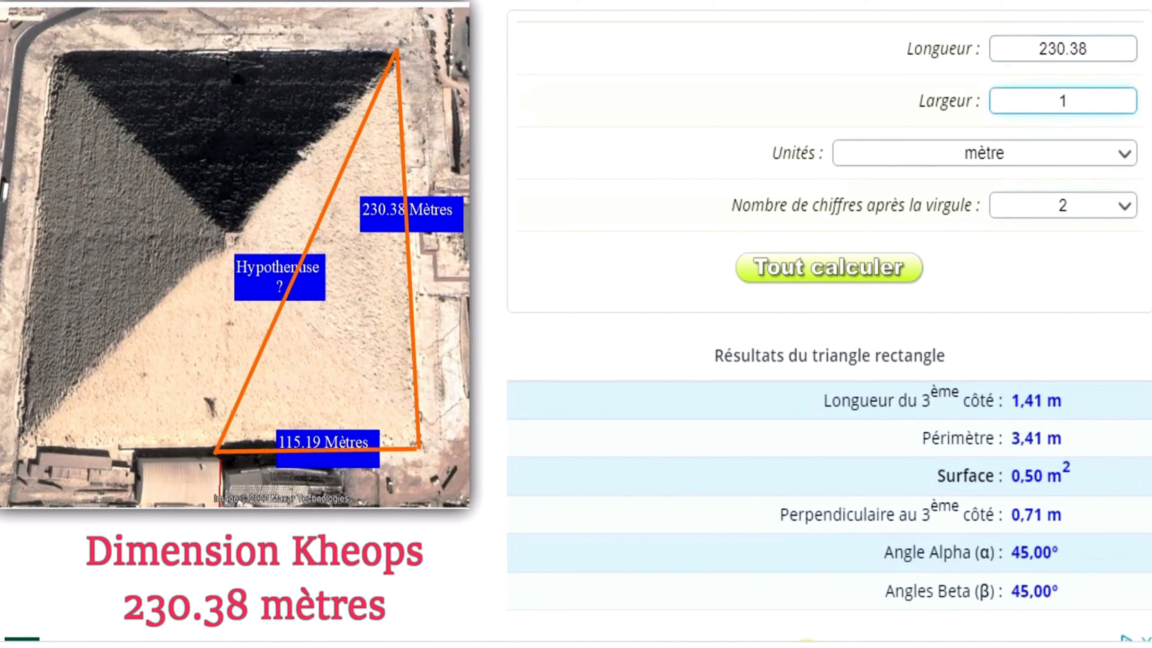
type("1152")
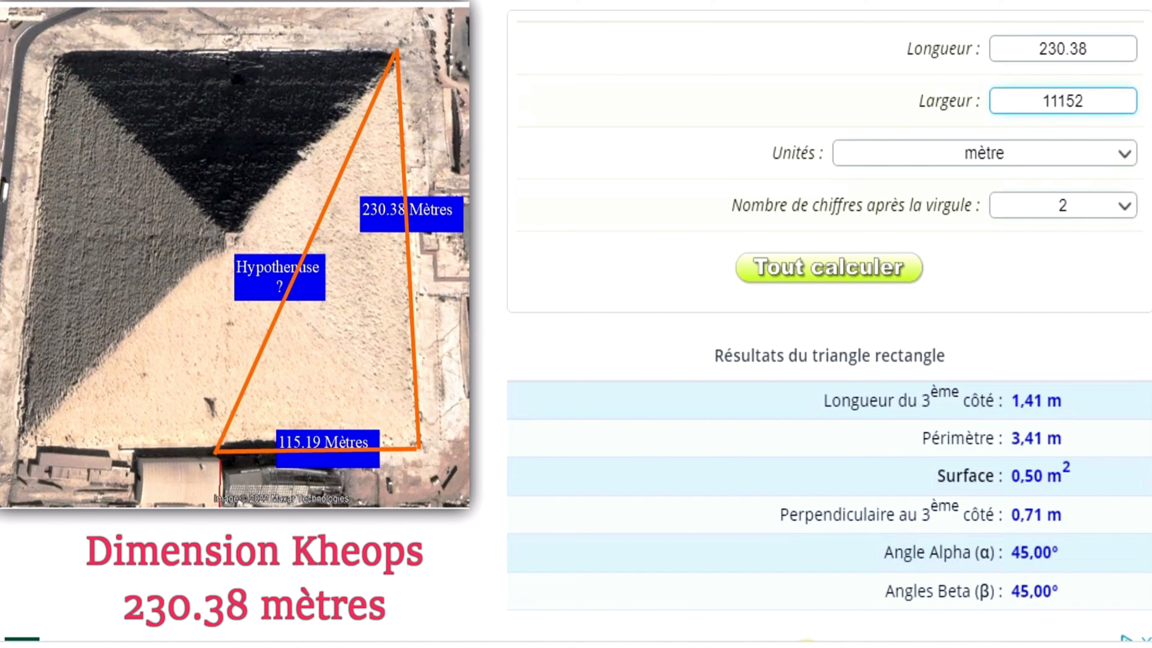